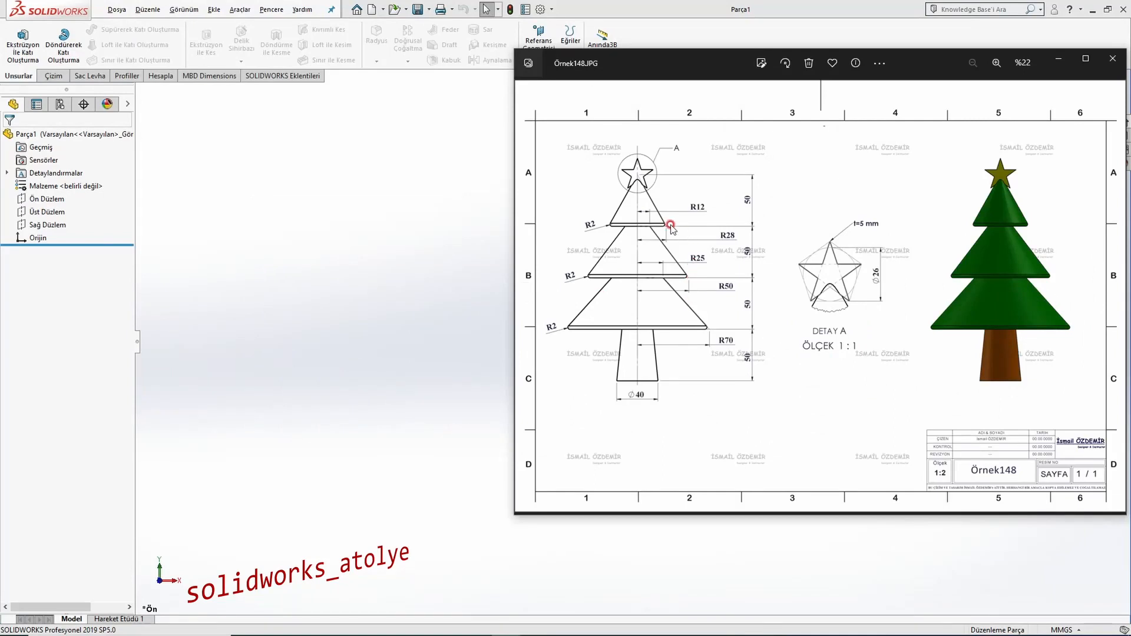
- Start a sketch on the Front Plane and draw a vertical line about 81 mm long upward from the origin
{"action": "left_click", "coordinate": [402, 275]}
{"action": "left_click", "coordinate": [41, 199]}
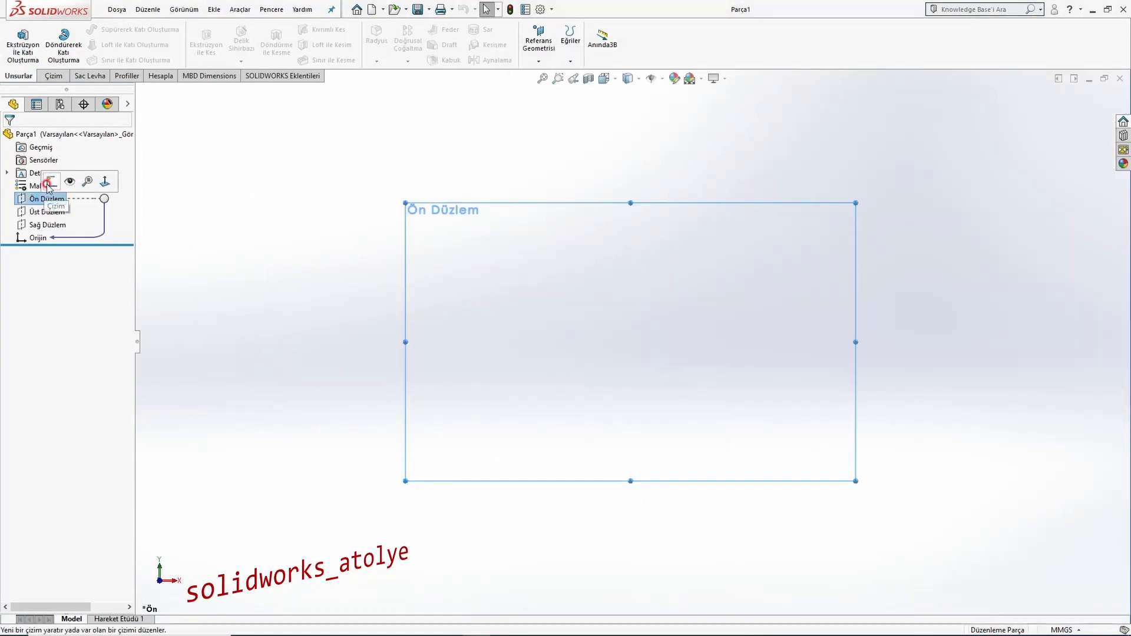
{"action": "left_click", "coordinate": [47, 183]}
{"action": "left_click", "coordinate": [85, 30]}
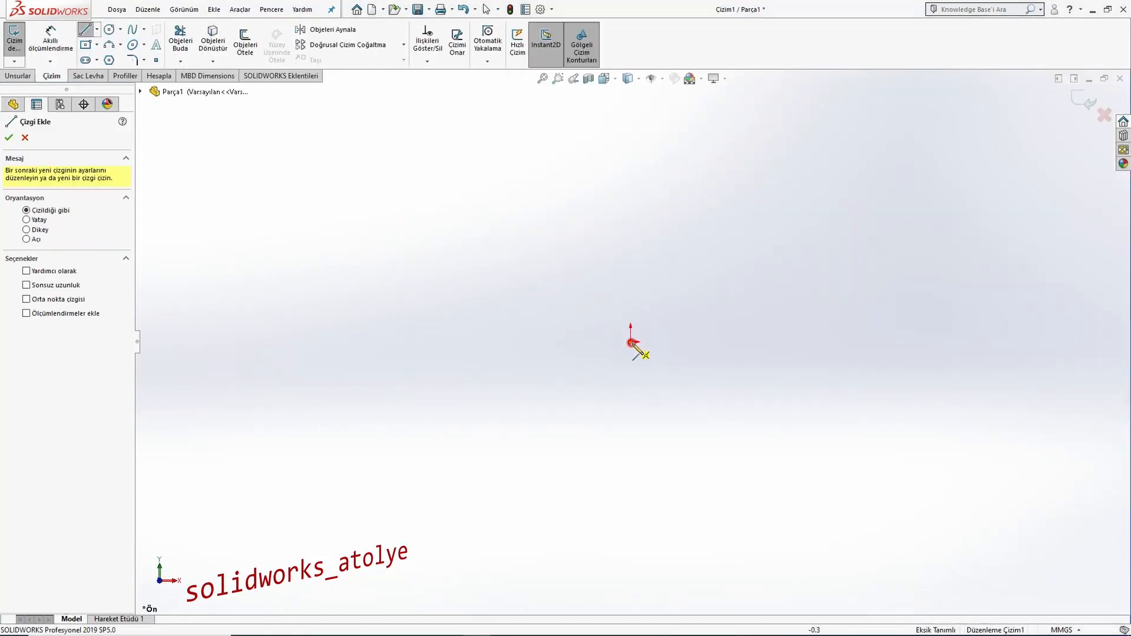
{"action": "left_click", "coordinate": [631, 136]}
{"action": "key", "text": "Escape"}
{"action": "middle_click", "coordinate": [684, 192]}
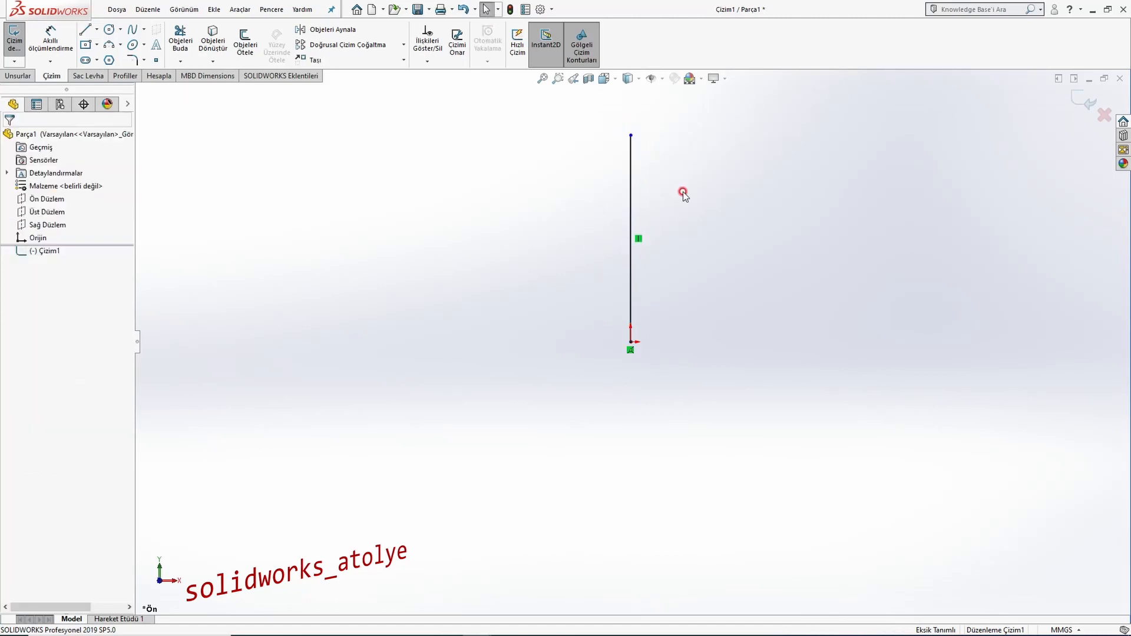
{"action": "middle_click", "coordinate": [684, 192]}
- Draw a horizontal base line about 21 mm long from the origin and close it with a slanted line to the vertical line's upper end
{"action": "left_click", "coordinate": [64, 34]}
{"action": "left_click", "coordinate": [83, 31]}
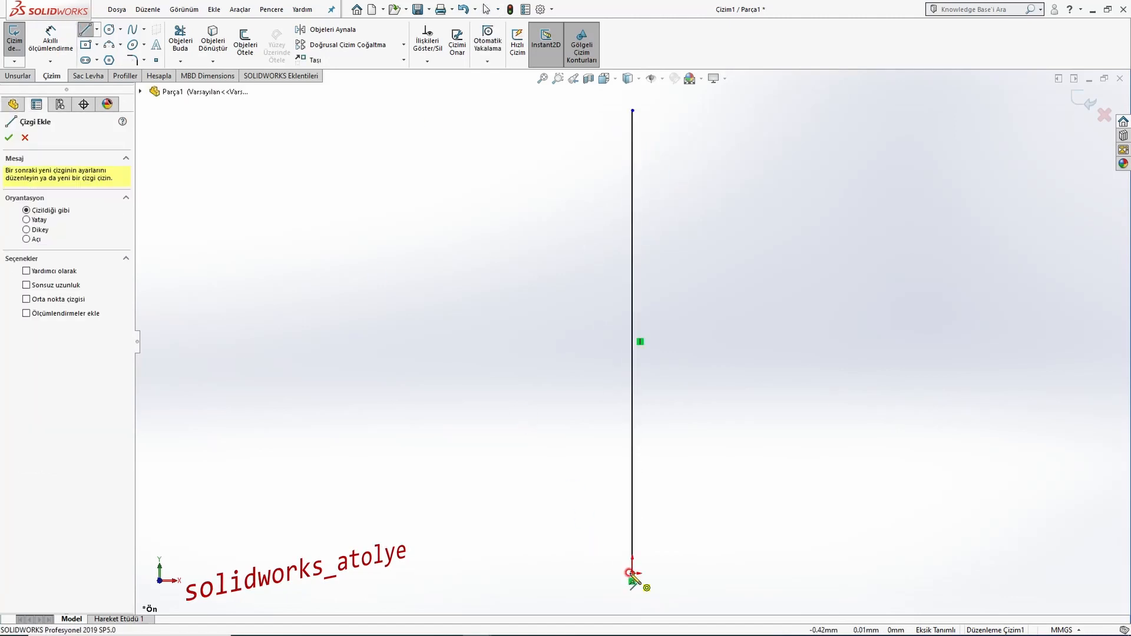
{"action": "left_click", "coordinate": [632, 573]}
{"action": "left_click", "coordinate": [750, 573]}
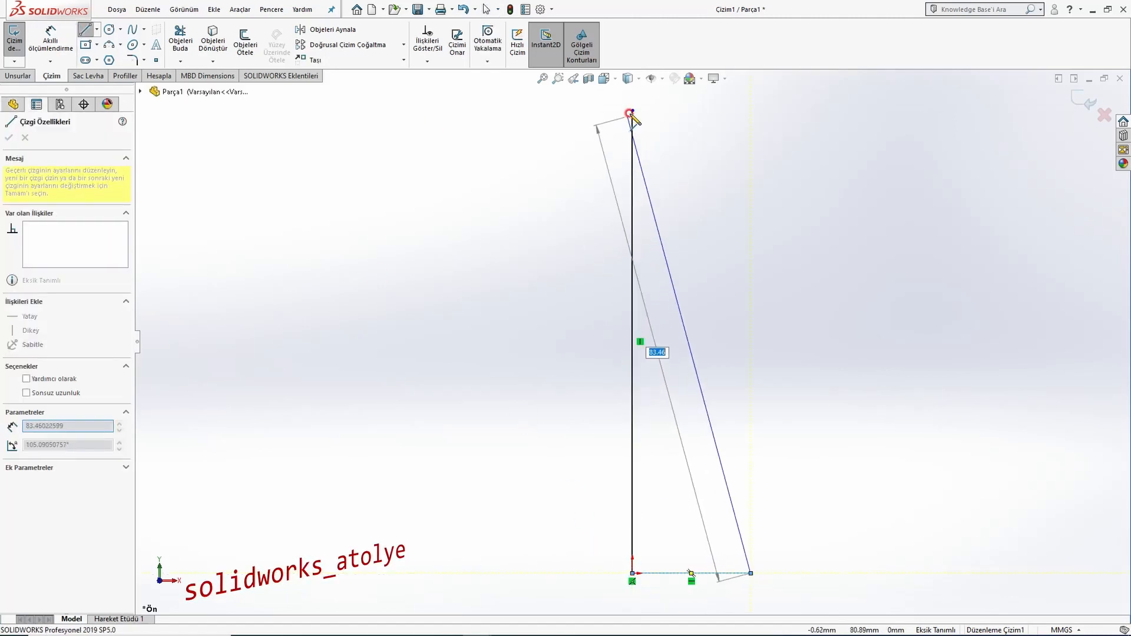
{"action": "left_click", "coordinate": [632, 111]}
{"action": "key", "text": "Escape"}
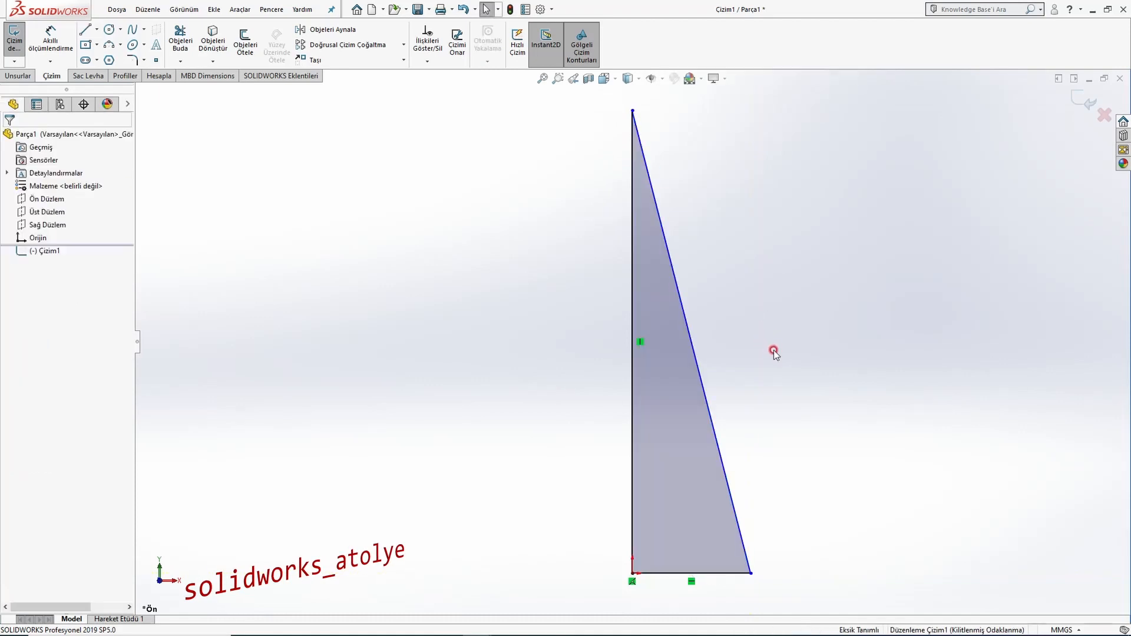
- Sketch a three-tier zigzag tree outline from the lower part of the vertical line up to its upper endpoint
{"action": "key", "text": "l"}
{"action": "left_click", "coordinate": [633, 445]}
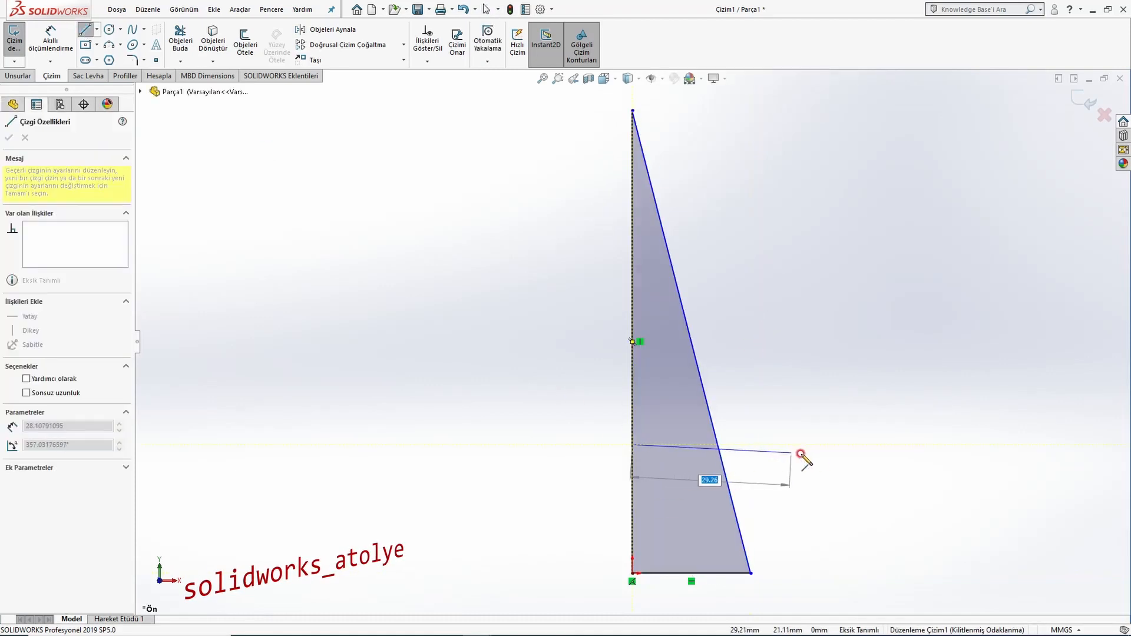
{"action": "left_click", "coordinate": [841, 445]}
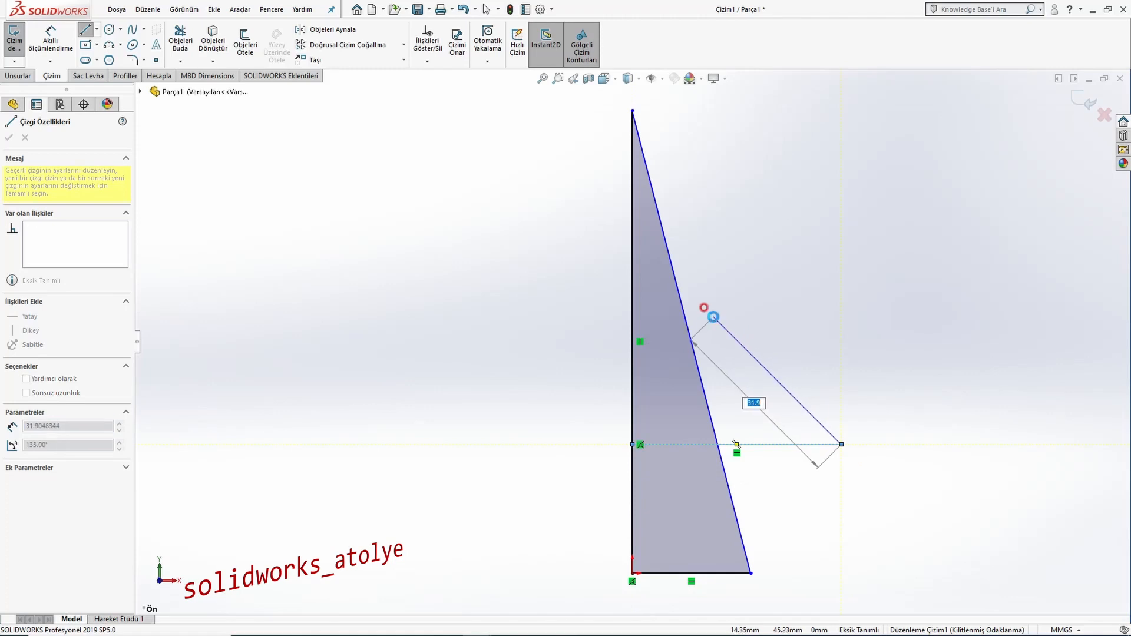
{"action": "left_click", "coordinate": [714, 316]}
{"action": "left_click", "coordinate": [822, 316]}
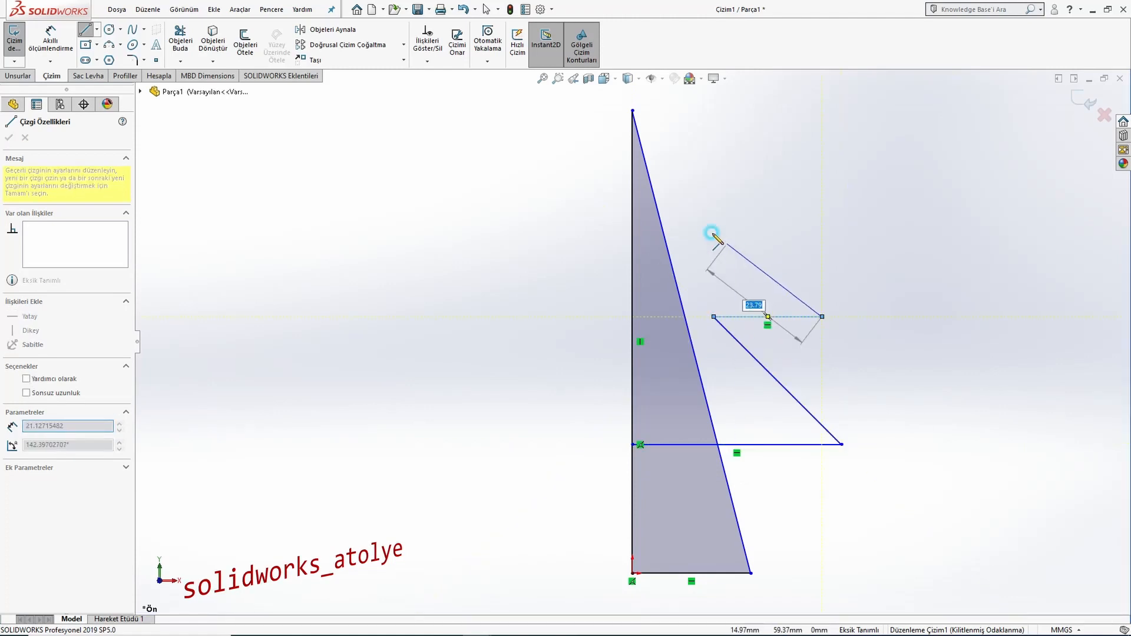
{"action": "left_click", "coordinate": [701, 194]}
{"action": "left_click", "coordinate": [783, 195]}
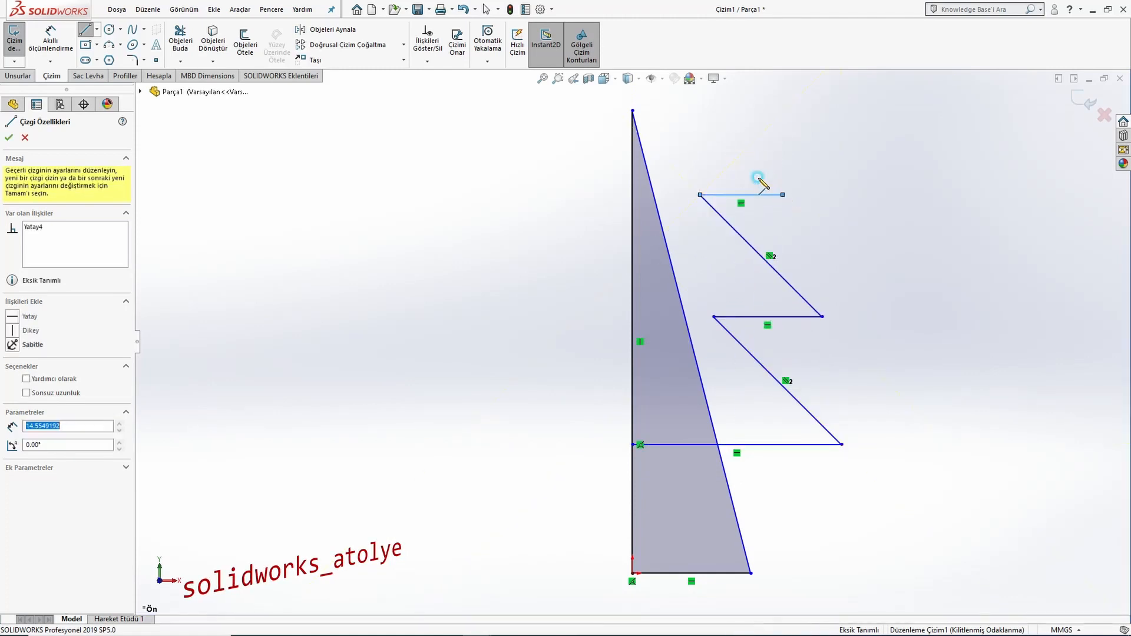
{"action": "left_click", "coordinate": [633, 111]}
{"action": "key", "text": "Escape"}
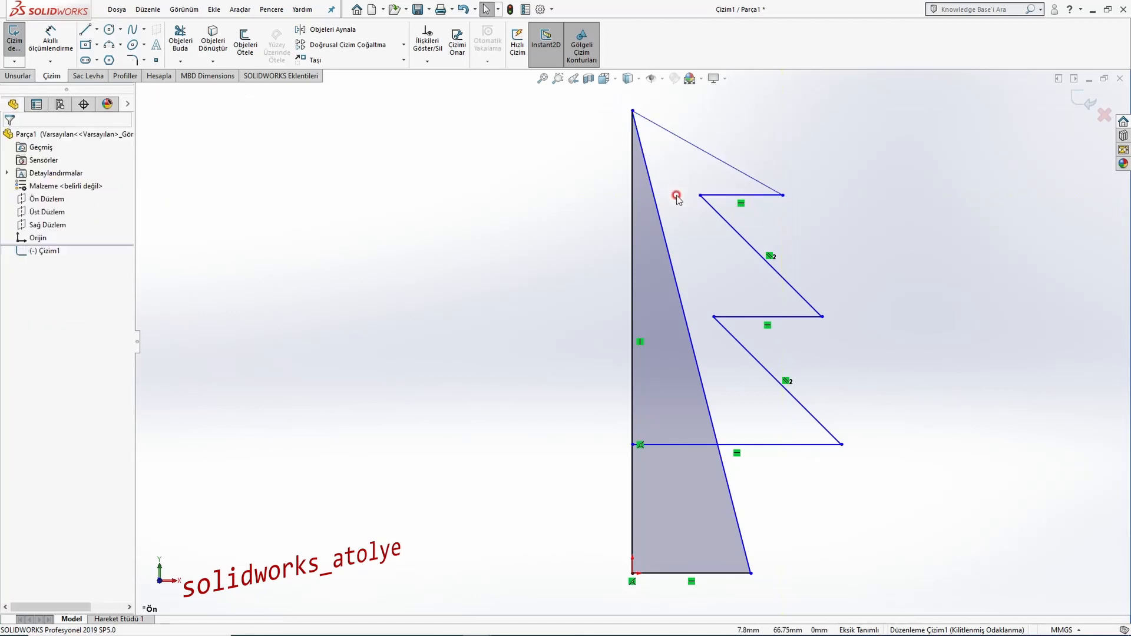
- Check the reference drawing and dimension the trunk's base line as 40/2 mm
{"action": "key", "text": "alt+Tab"}
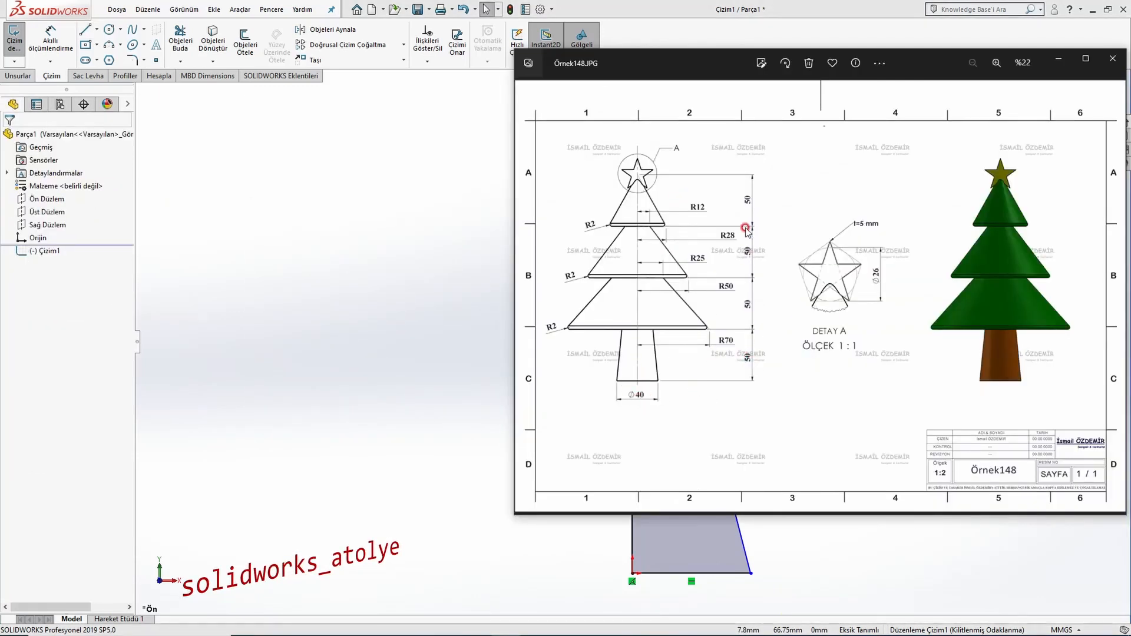
{"action": "key", "text": "alt+Tab"}
{"action": "left_click", "coordinate": [50, 38]}
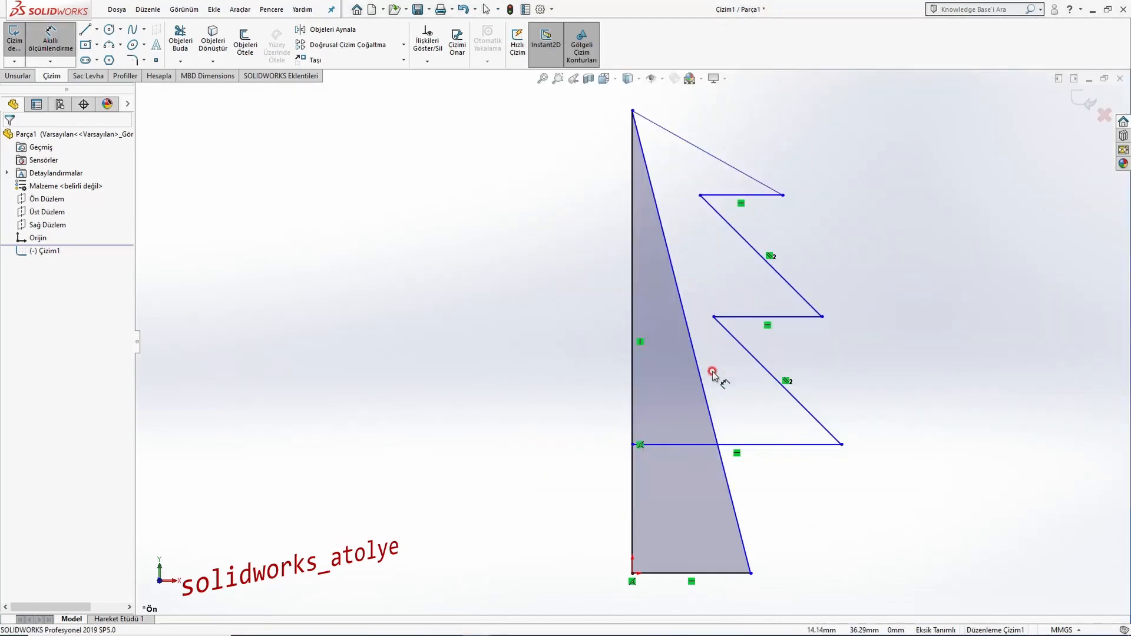
{"action": "left_click", "coordinate": [672, 575]}
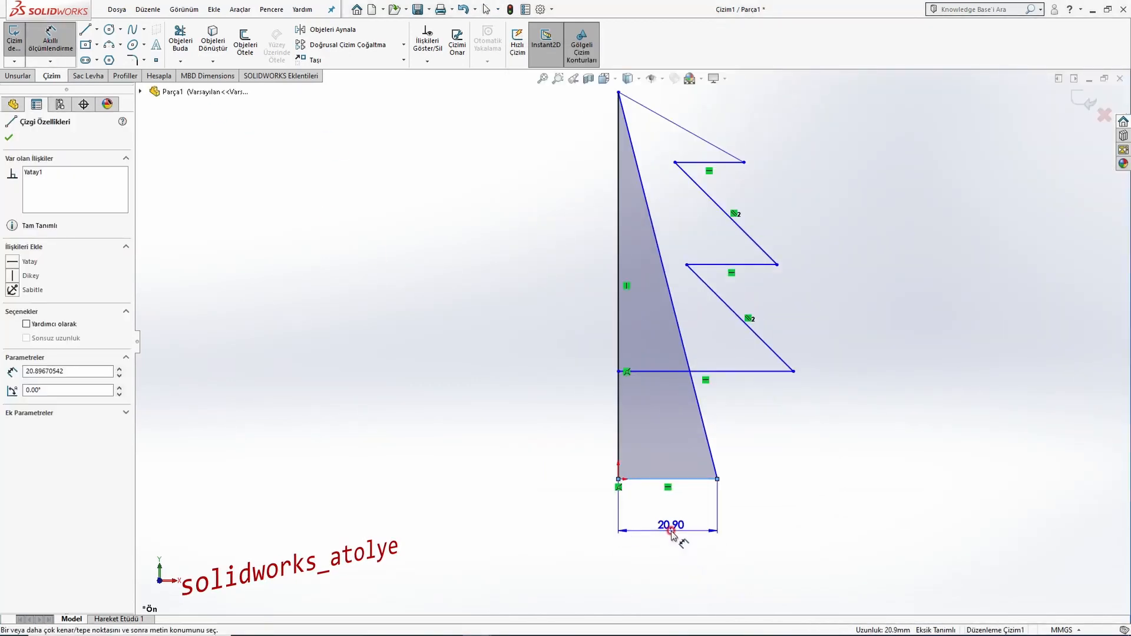
{"action": "left_click", "coordinate": [678, 542]}
{"action": "type", "text": "40/2"}
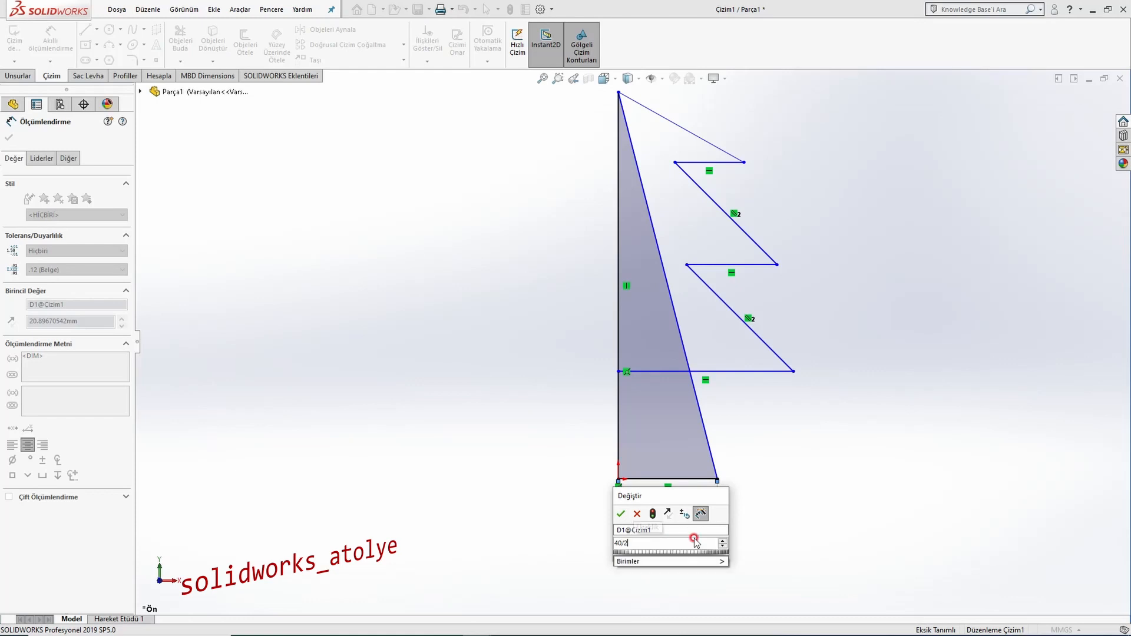
{"action": "key", "text": "Return"}
- Dimension the vertical distance between the trunk's base and the lowest tier's horizontal line as 50 mm
{"action": "left_click", "coordinate": [759, 372]}
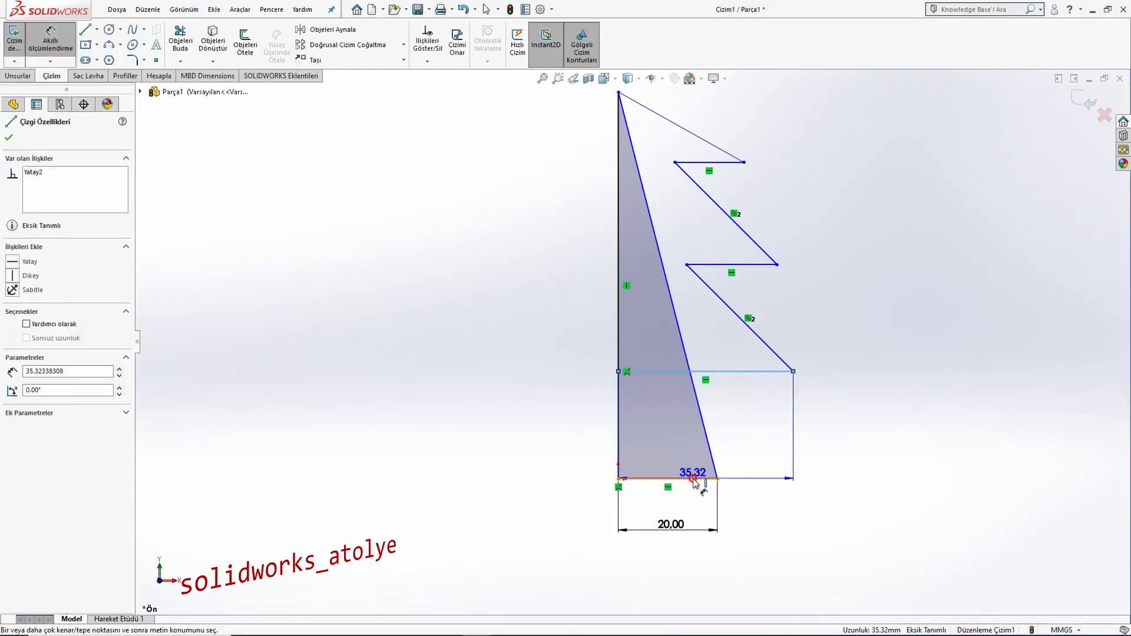
{"action": "left_click", "coordinate": [701, 478]}
{"action": "left_click", "coordinate": [871, 425]}
{"action": "type", "text": "50"}
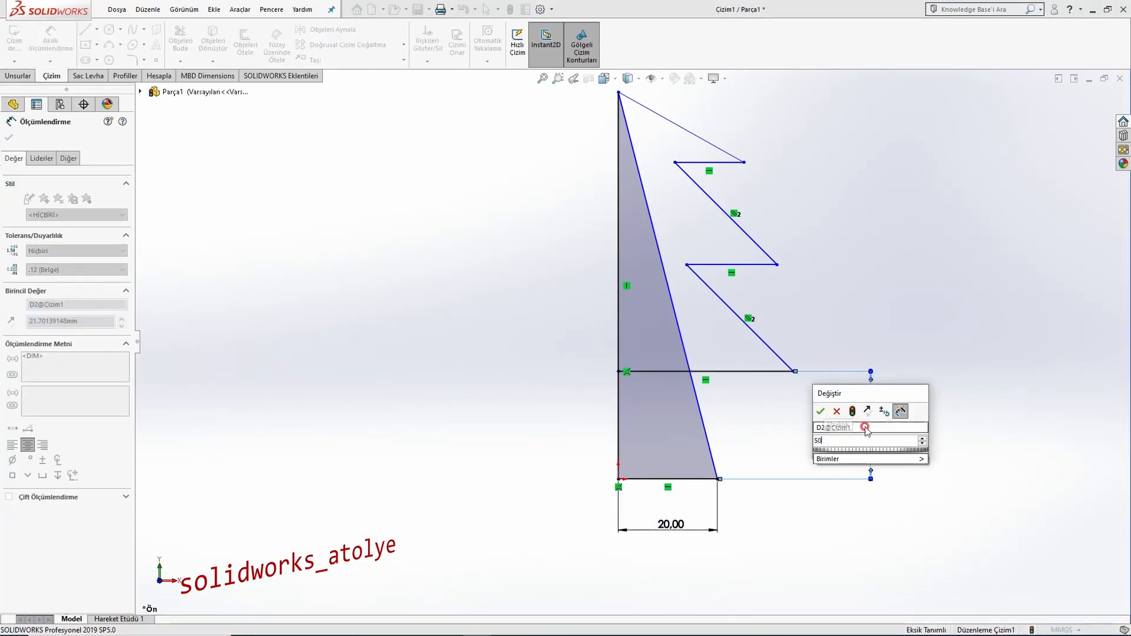
{"action": "key", "text": "Return"}
- Stretch the tree's apex upward to about 162 mm above the origin
{"action": "scroll", "coordinate": [634, 342], "scroll_direction": "down", "scroll_amount": 3}
{"action": "key", "text": "Escape"}
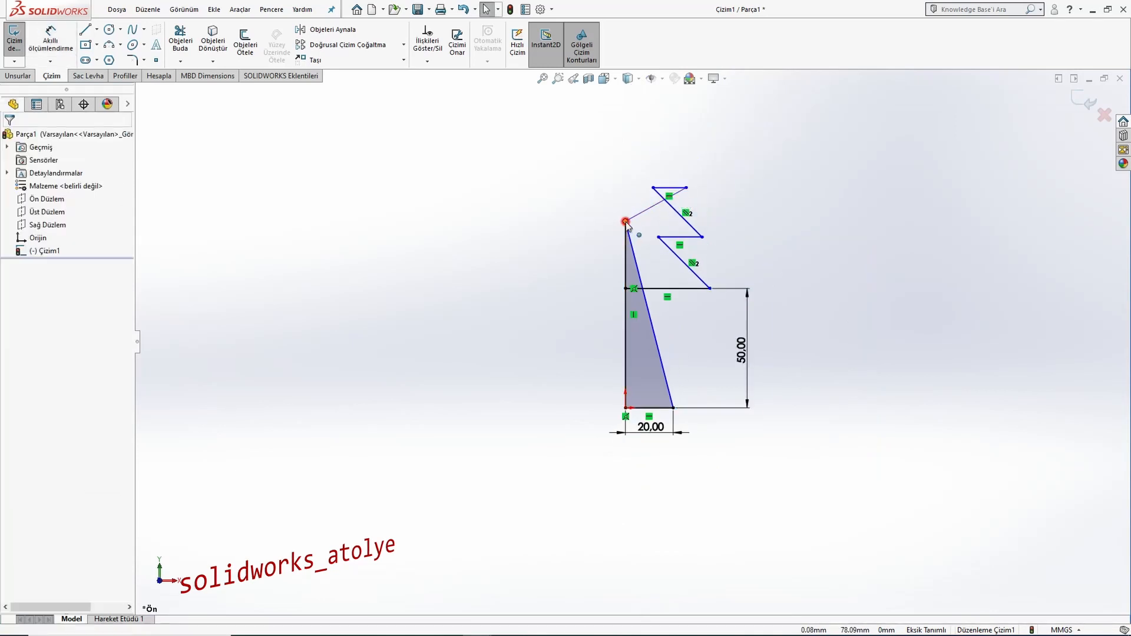
{"action": "mouse_move", "coordinate": [626, 222]}
{"action": "left_mouse_down"}
{"action": "mouse_move", "coordinate": [614, 144]}
{"action": "mouse_move", "coordinate": [626, 76]}
{"action": "mouse_move", "coordinate": [664, 195]}
{"action": "mouse_move", "coordinate": [606, 238]}
{"action": "mouse_move", "coordinate": [607, 200]}
{"action": "left_mouse_up"}
{"action": "key", "text": "f"}
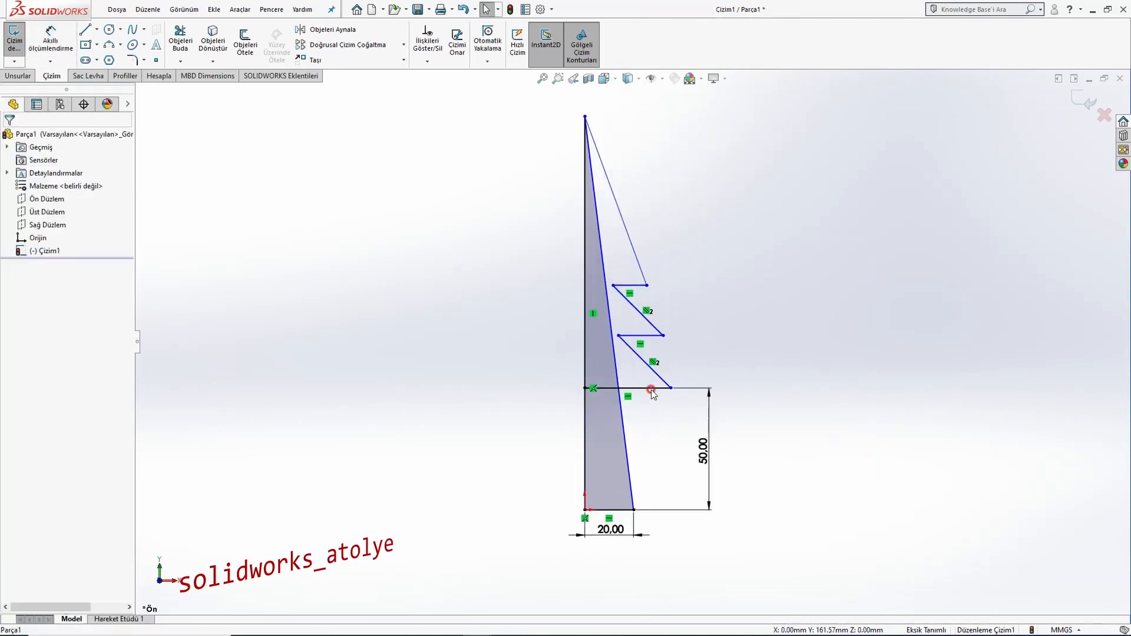
- Dimension the lowest tier's slanted line with a vertical height of 50 mm
{"action": "left_click", "coordinate": [51, 36]}
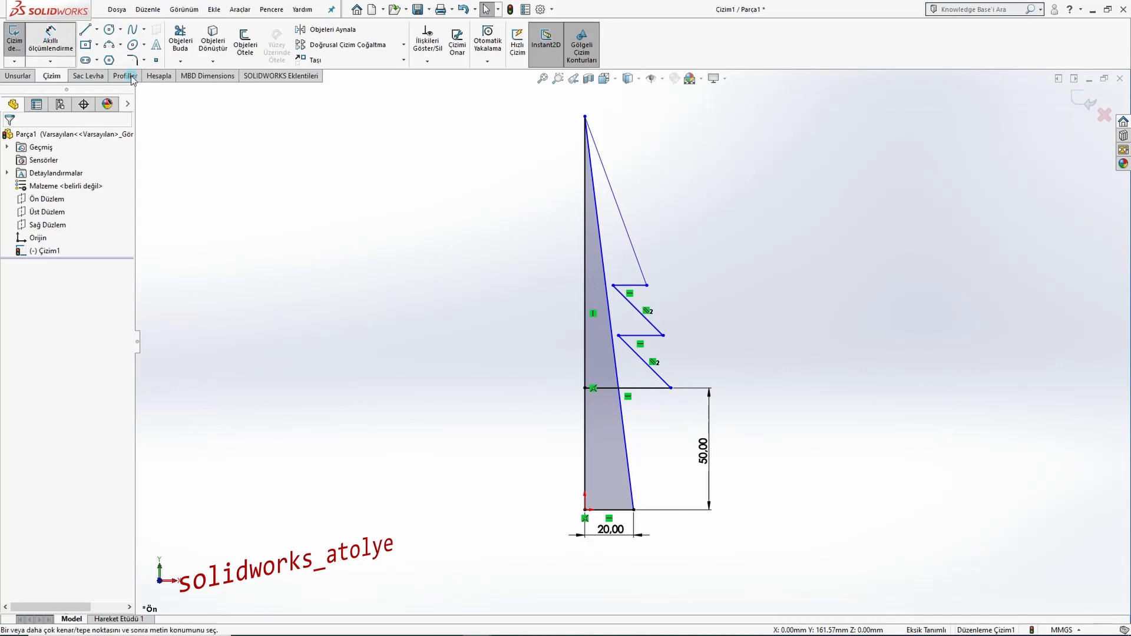
{"action": "left_click", "coordinate": [650, 364]}
{"action": "left_click", "coordinate": [701, 362]}
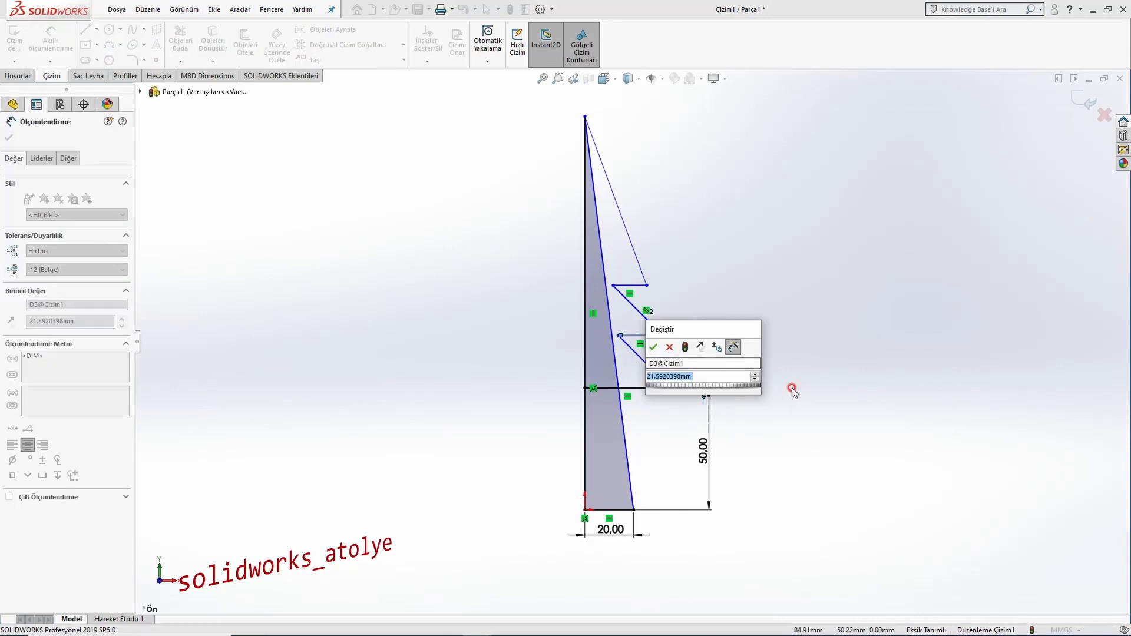
{"action": "type", "text": "50"}
{"action": "key", "text": "Return"}
{"action": "key", "text": "Escape"}
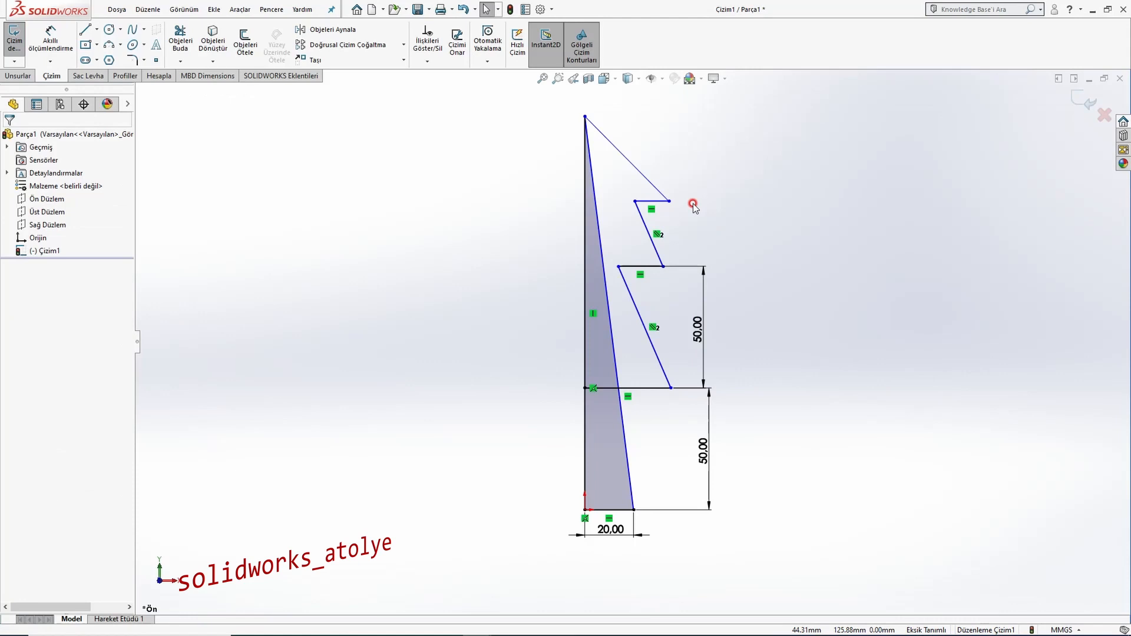
- Dimension the middle tier's slanted line with a vertical height of 50 mm
{"action": "left_click", "coordinate": [54, 40]}
{"action": "left_click", "coordinate": [647, 230]}
{"action": "left_click", "coordinate": [731, 241]}
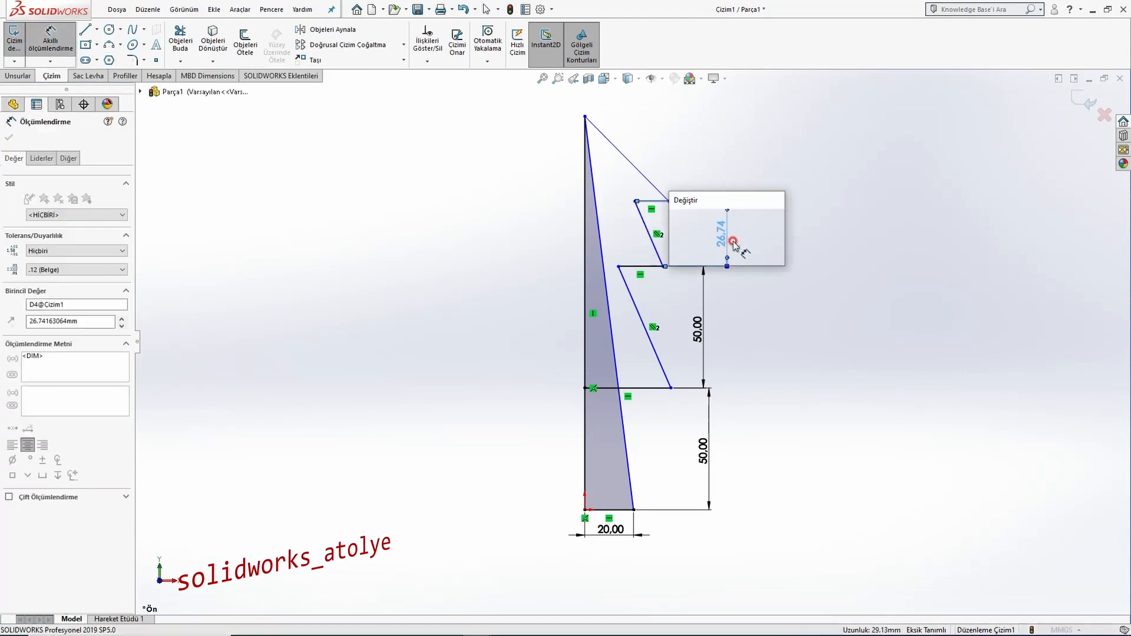
{"action": "key", "text": "Return"}
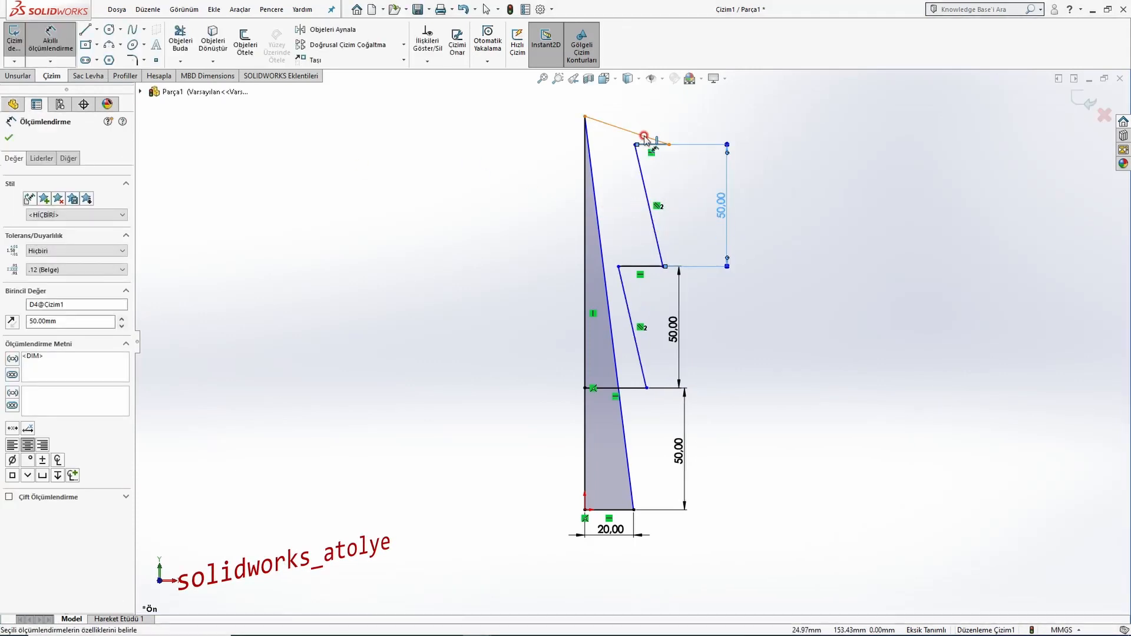
- Dimension the top tier's slanted line with a vertical height of 50 mm
{"action": "left_click", "coordinate": [640, 139]}
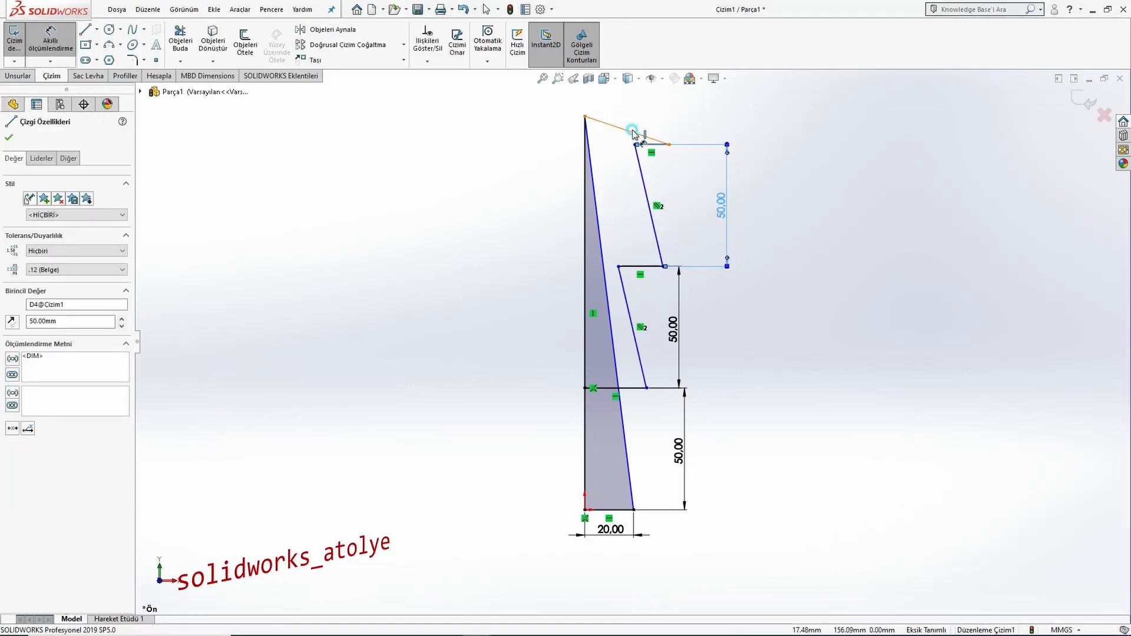
{"action": "left_click", "coordinate": [705, 133]}
{"action": "type", "text": "50"}
{"action": "key", "text": "Return"}
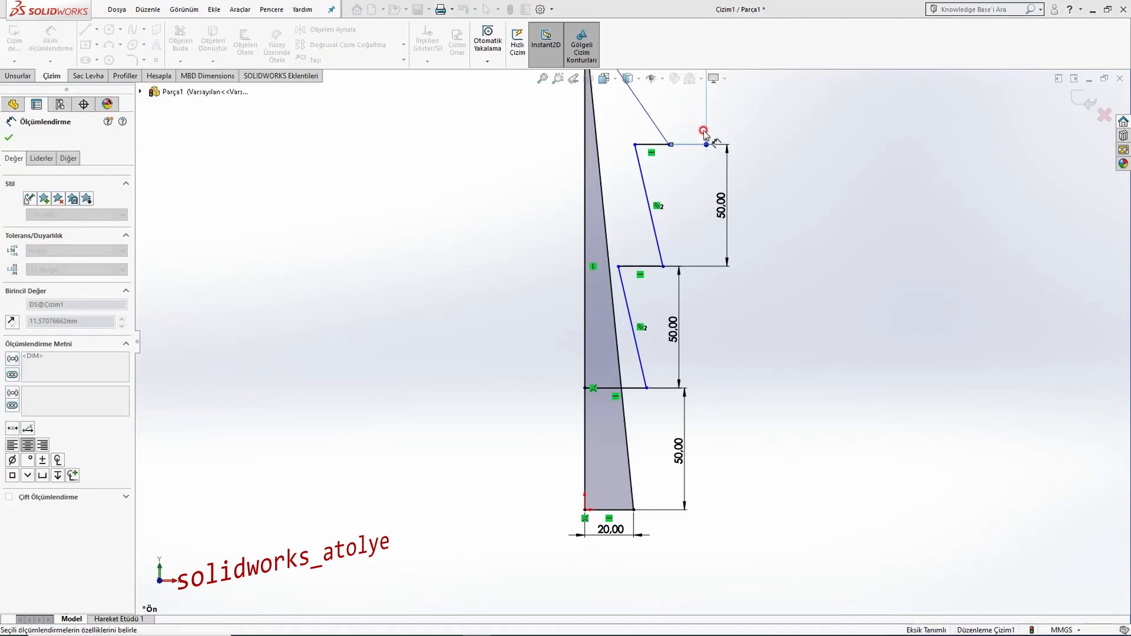
{"action": "key", "text": "f"}
{"action": "key", "text": "Escape"}
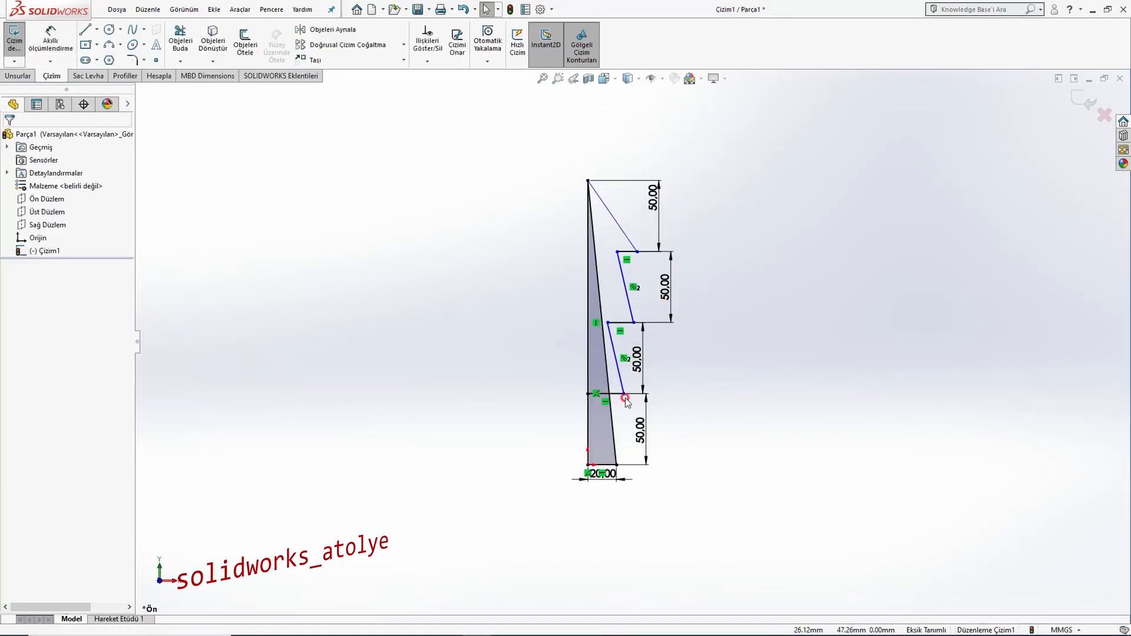
- Move the outer tips of all three tiers outward to about 59 mm from the vertical axis
{"action": "left_click_drag", "start_coordinate": [627, 395], "coordinate": [673, 396]}
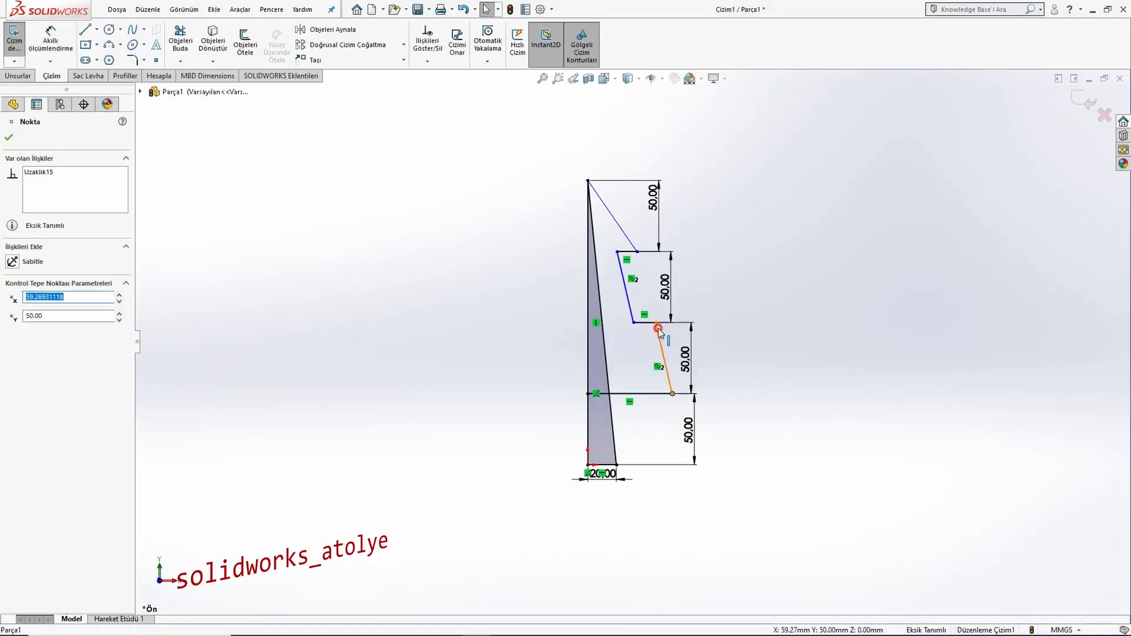
{"action": "left_click_drag", "start_coordinate": [635, 323], "coordinate": [674, 319]}
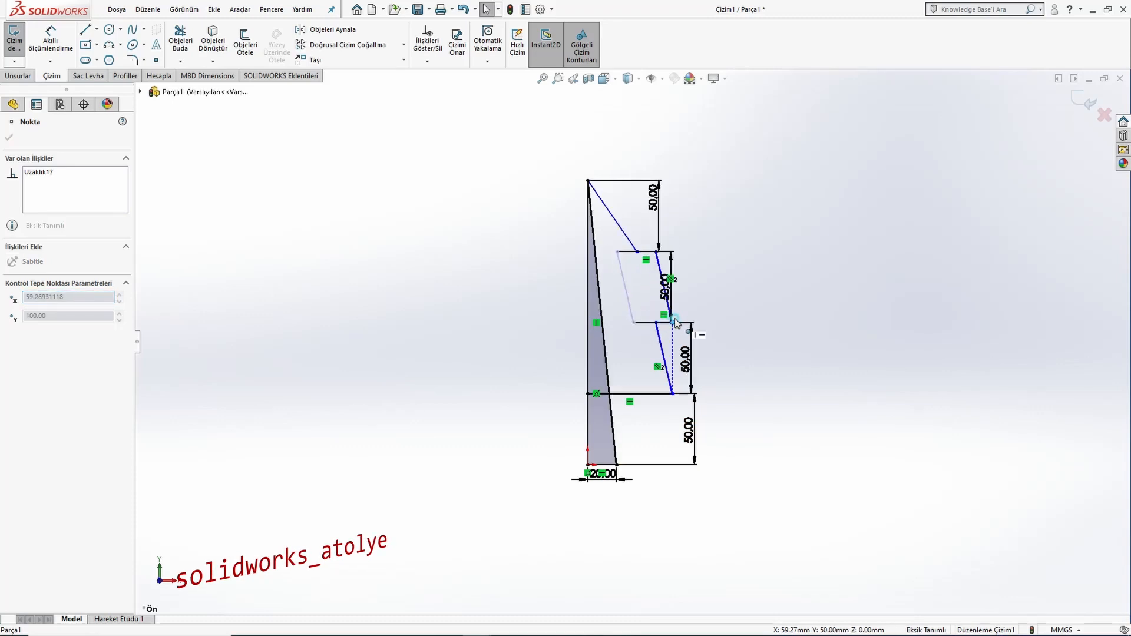
{"action": "left_click_drag", "start_coordinate": [636, 251], "coordinate": [673, 252]}
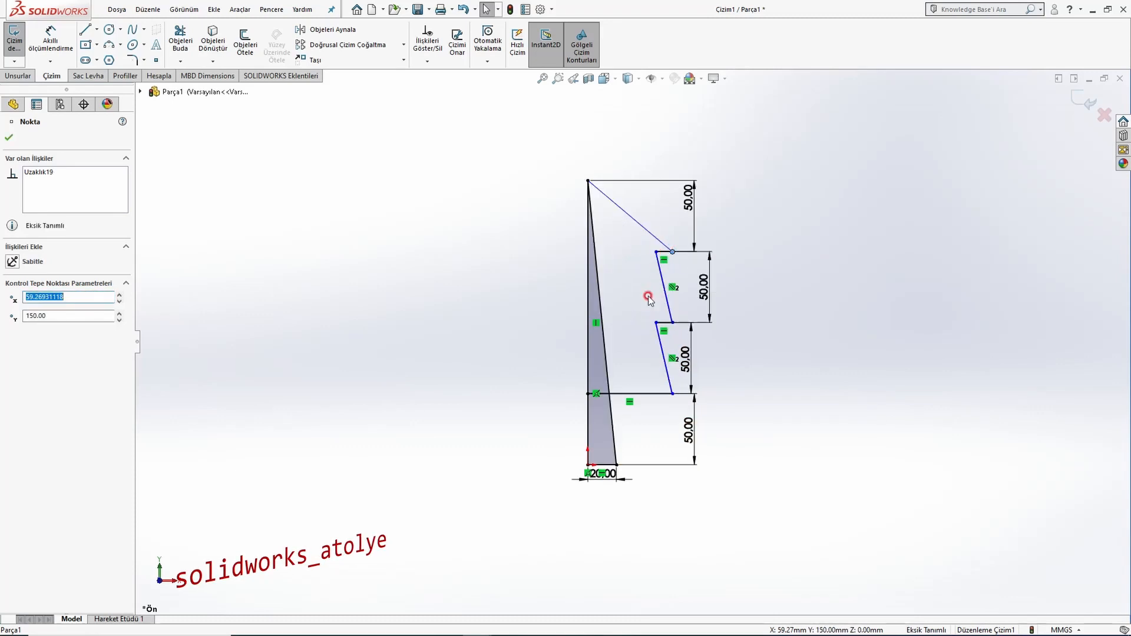
- Remove the parallel relation between the tier slopes and reshape the lowest tier so its outer tip lies about 56 mm from the axis
{"action": "left_click_drag", "start_coordinate": [657, 324], "coordinate": [634, 323]}
{"action": "left_click", "coordinate": [649, 417]}
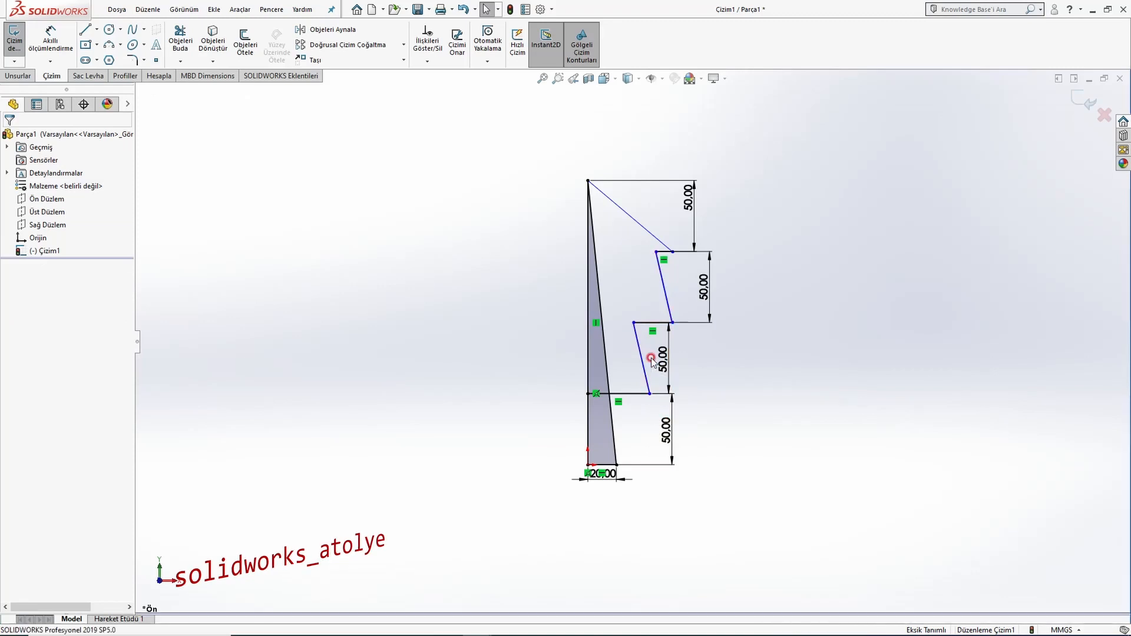
{"action": "left_click_drag", "start_coordinate": [651, 394], "coordinate": [675, 393]}
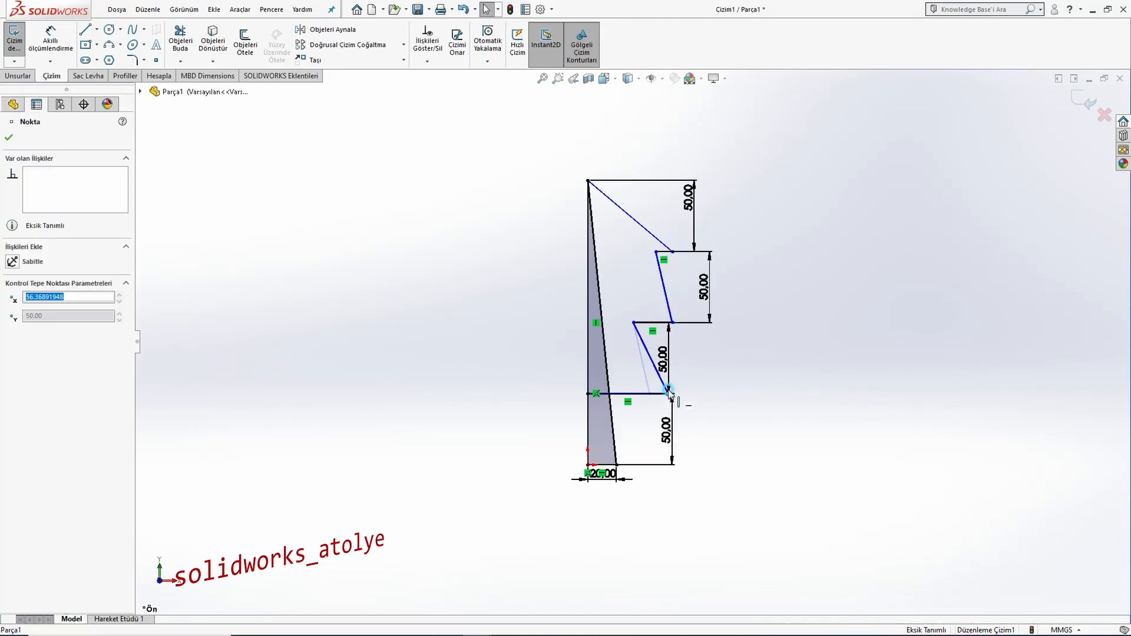
{"action": "left_click", "coordinate": [715, 399]}
- Check the Örnek148 reference drawing and dimension the lowest tier's base line 70 mm long
{"action": "key", "text": "alt+Tab"}
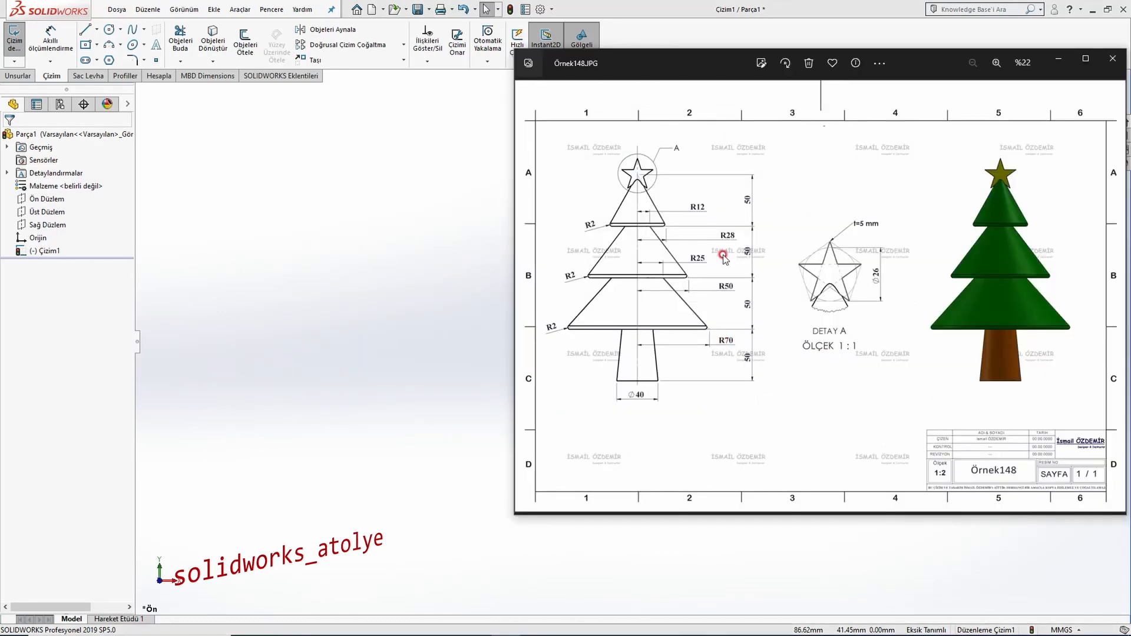
{"action": "key", "text": "alt+Tab"}
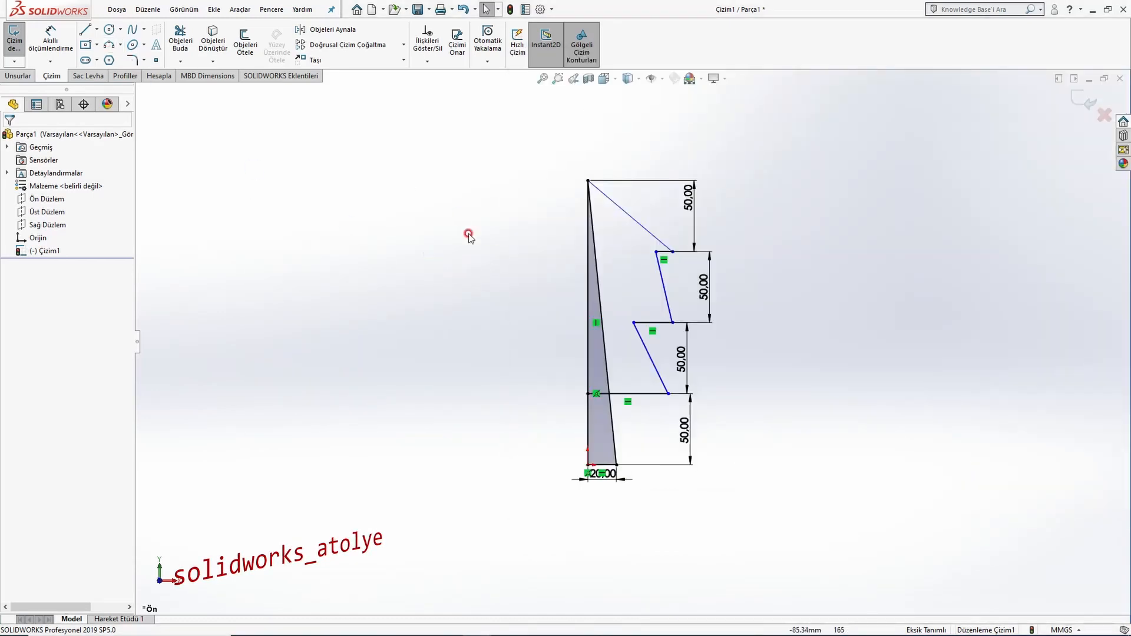
{"action": "key", "text": "alt+Tab"}
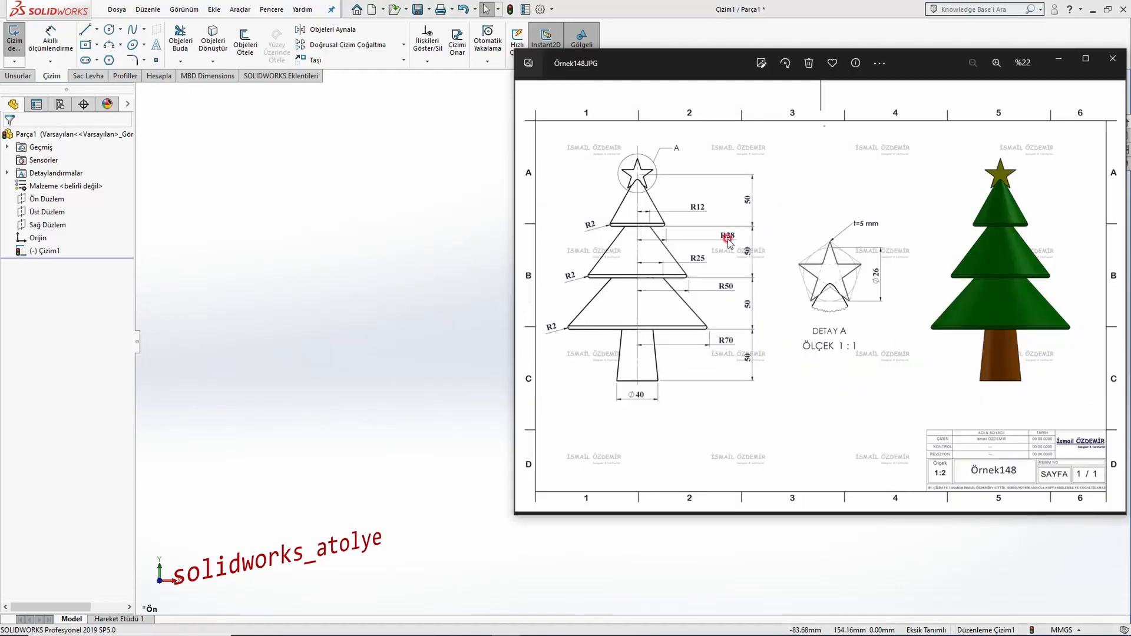
{"action": "left_click", "coordinate": [287, 300]}
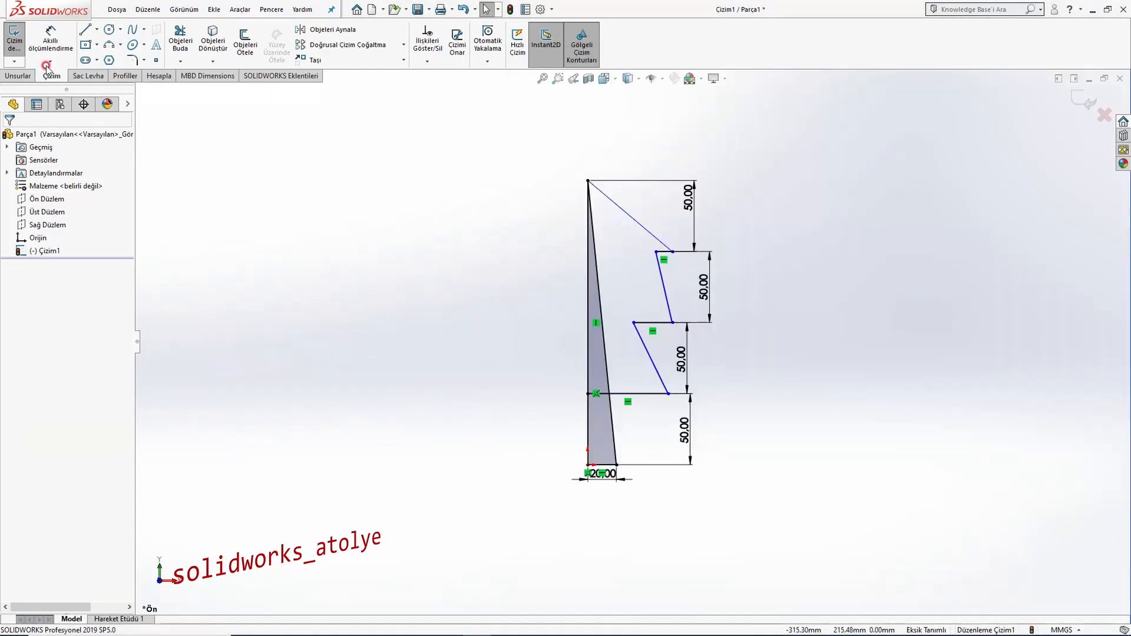
{"action": "key", "text": "d"}
{"action": "left_click", "coordinate": [660, 399]}
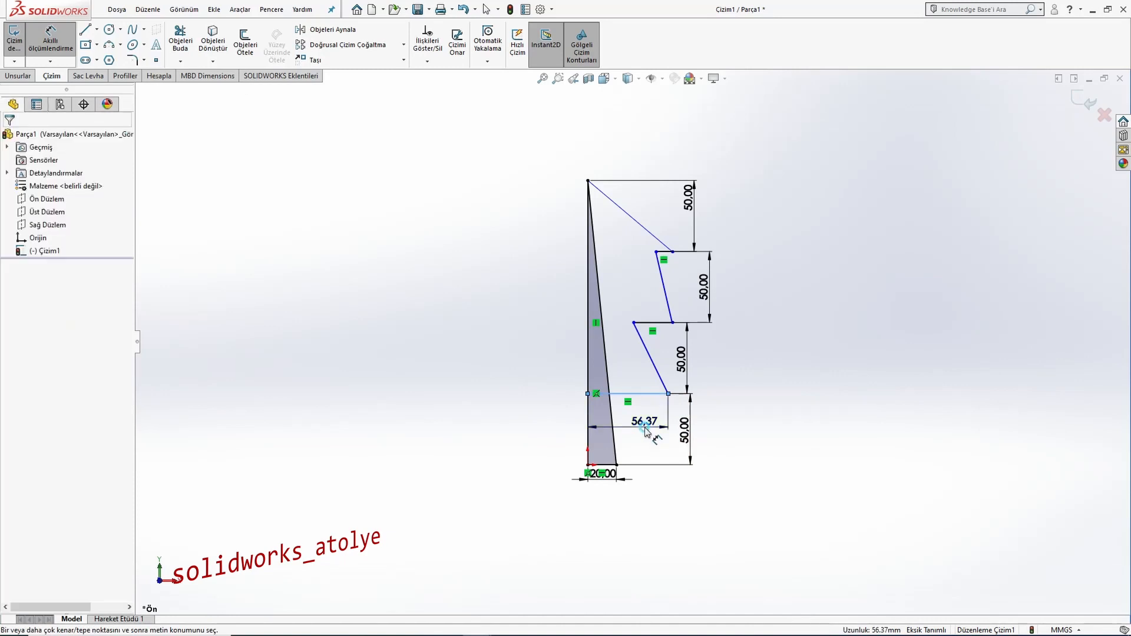
{"action": "left_click", "coordinate": [644, 422]}
{"action": "type", "text": "70"}
{"action": "key", "text": "Return"}
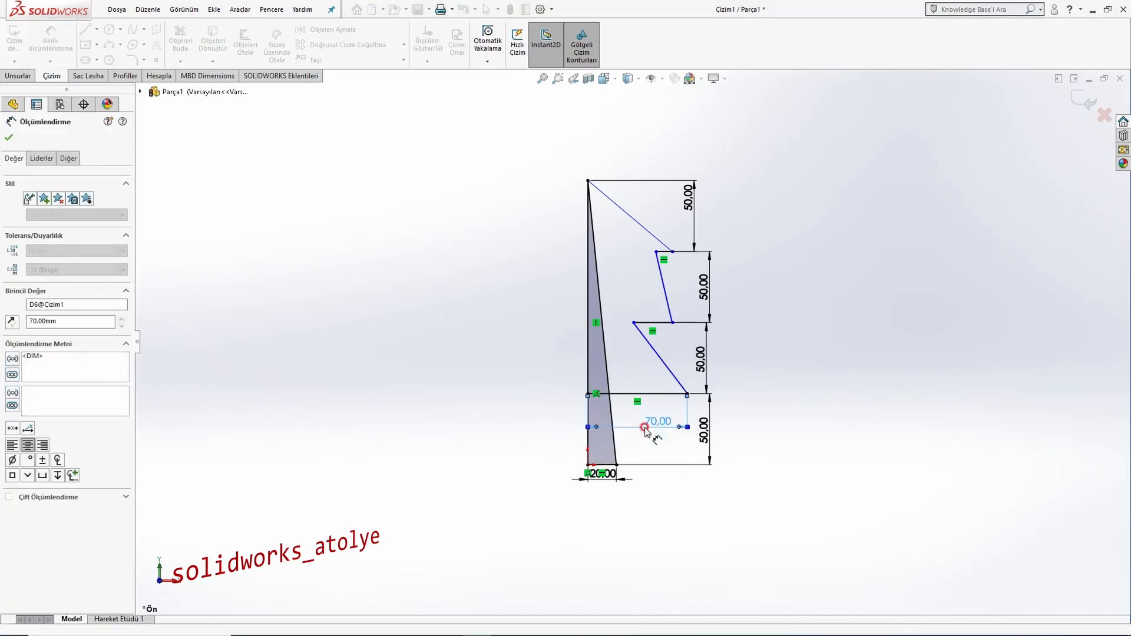
- Dimension the middle tier's outer tip 50 mm from the vertical axis
{"action": "left_click", "coordinate": [673, 322]}
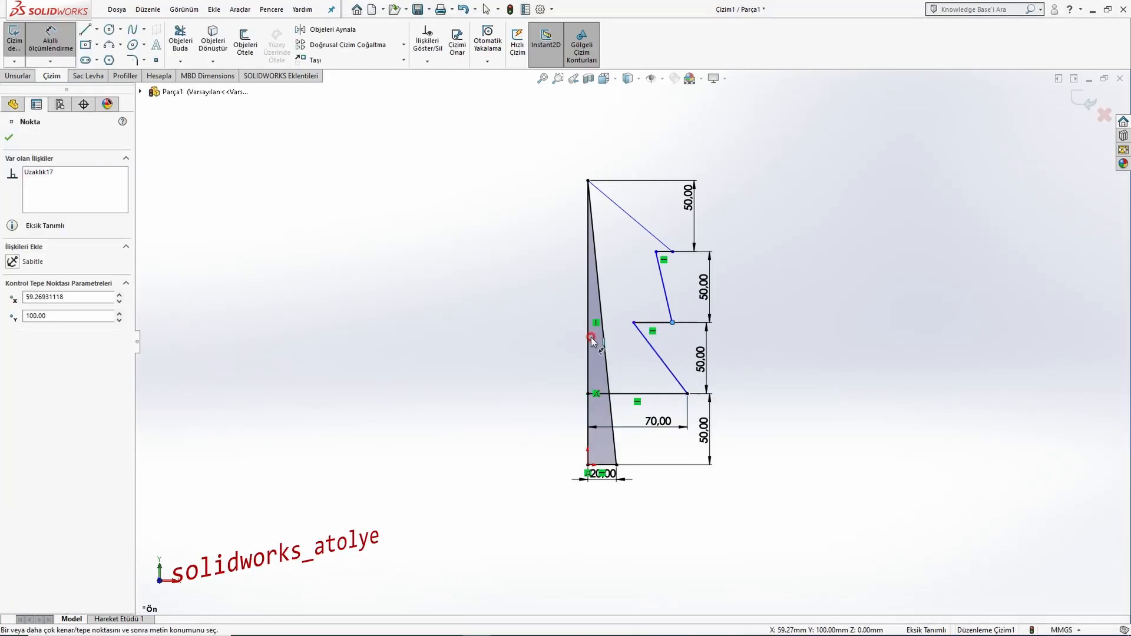
{"action": "left_click", "coordinate": [589, 354]}
{"action": "left_click", "coordinate": [735, 351]}
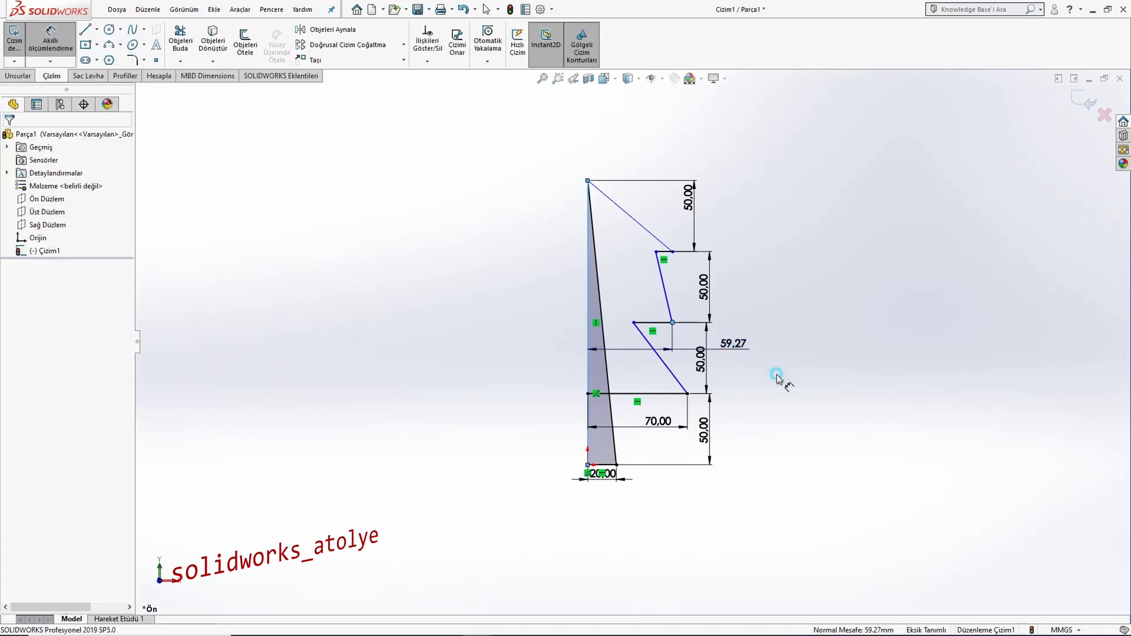
{"action": "type", "text": "50"}
{"action": "key", "text": "Return"}
{"action": "scroll", "coordinate": [766, 359], "scroll_direction": "down", "scroll_amount": 3}
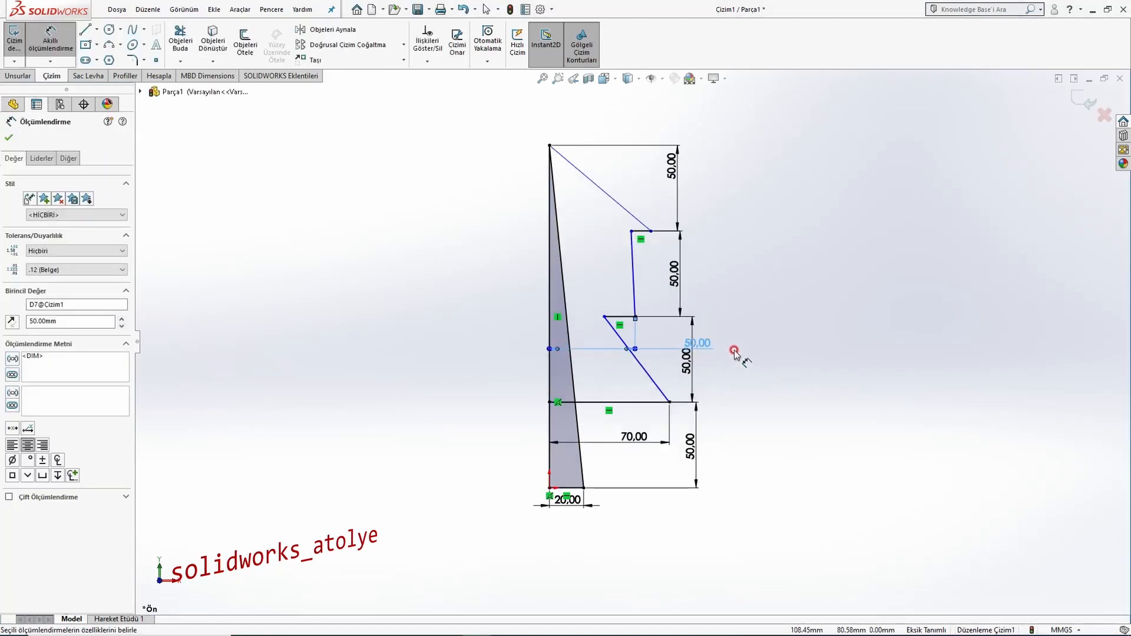
{"action": "key", "text": "Escape"}
- Move the four vertical 50 mm dimensions farther away from the profile
{"action": "left_click_drag", "start_coordinate": [675, 358], "coordinate": [798, 361]}
{"action": "left_click_drag", "start_coordinate": [684, 469], "coordinate": [761, 469]}
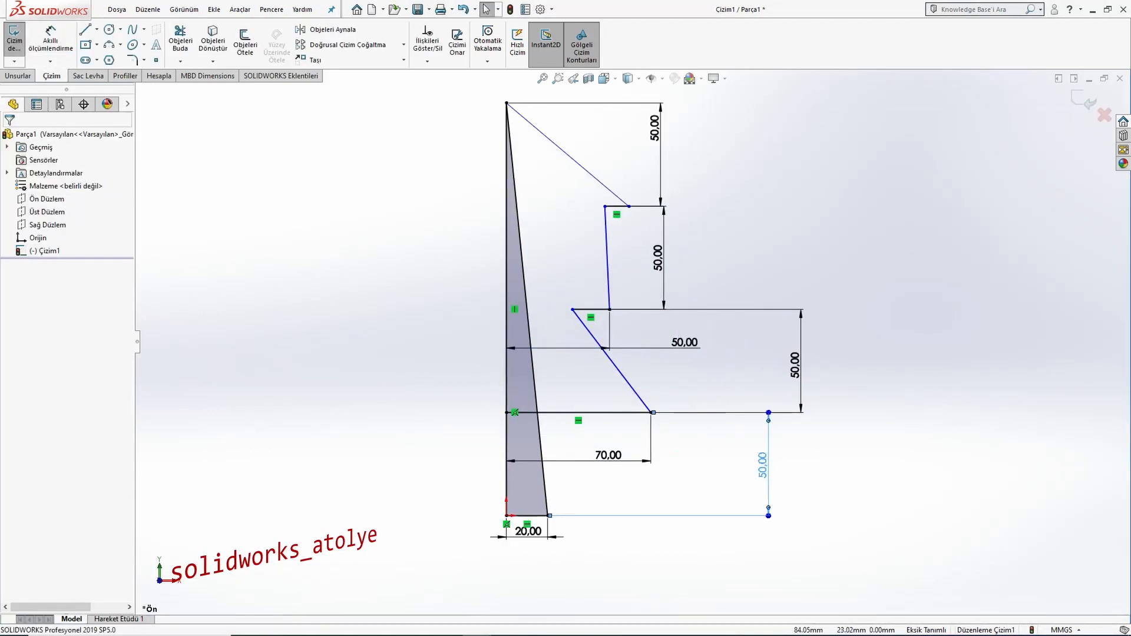
{"action": "left_click_drag", "start_coordinate": [660, 255], "coordinate": [764, 269]}
{"action": "left_click_drag", "start_coordinate": [655, 126], "coordinate": [716, 141]}
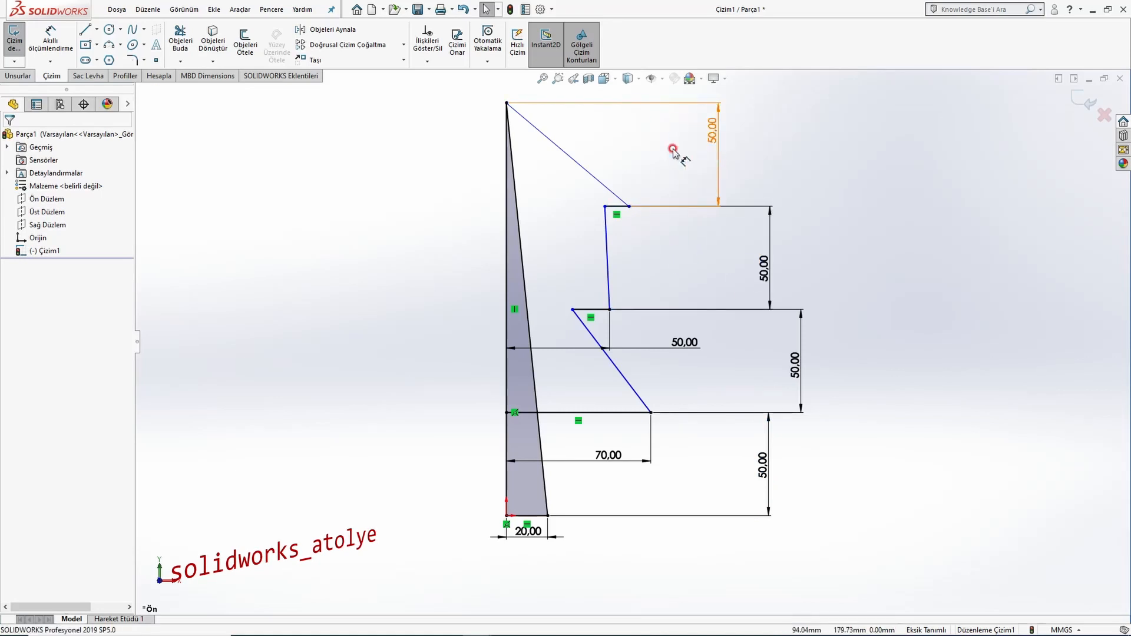
{"action": "key", "text": "d"}
{"action": "key", "text": "Escape"}
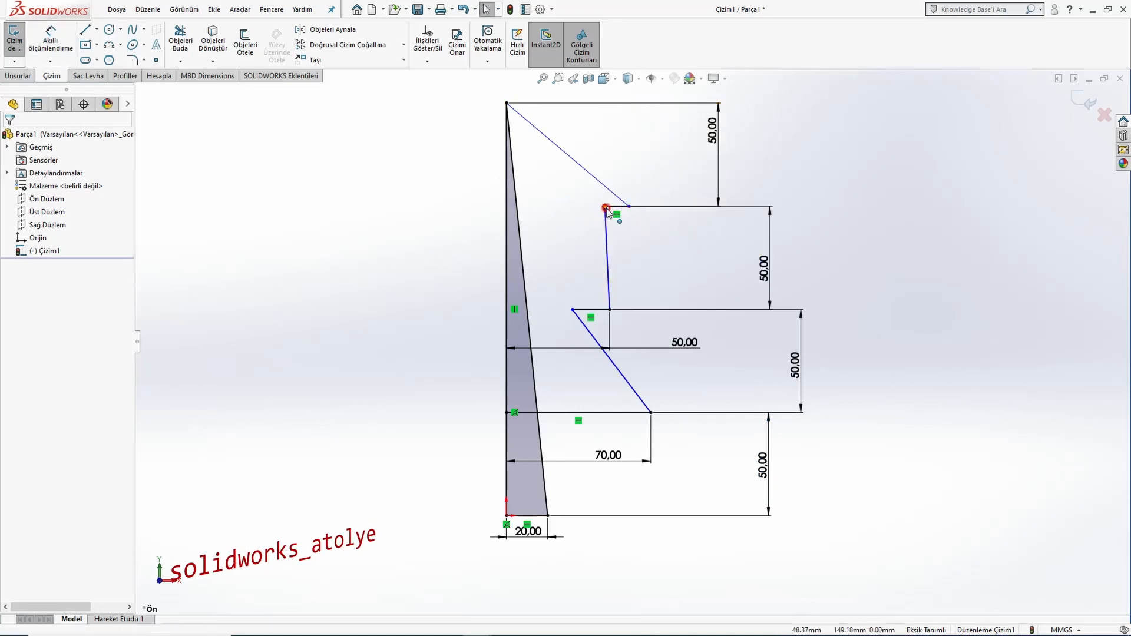
- Move the inner corner under the top tier to about 23 mm from the axis and dimension that tier's outer tip 28 mm from the axis
{"action": "left_click_drag", "start_coordinate": [605, 206], "coordinate": [554, 206]}
{"action": "left_click", "coordinate": [228, 172]}
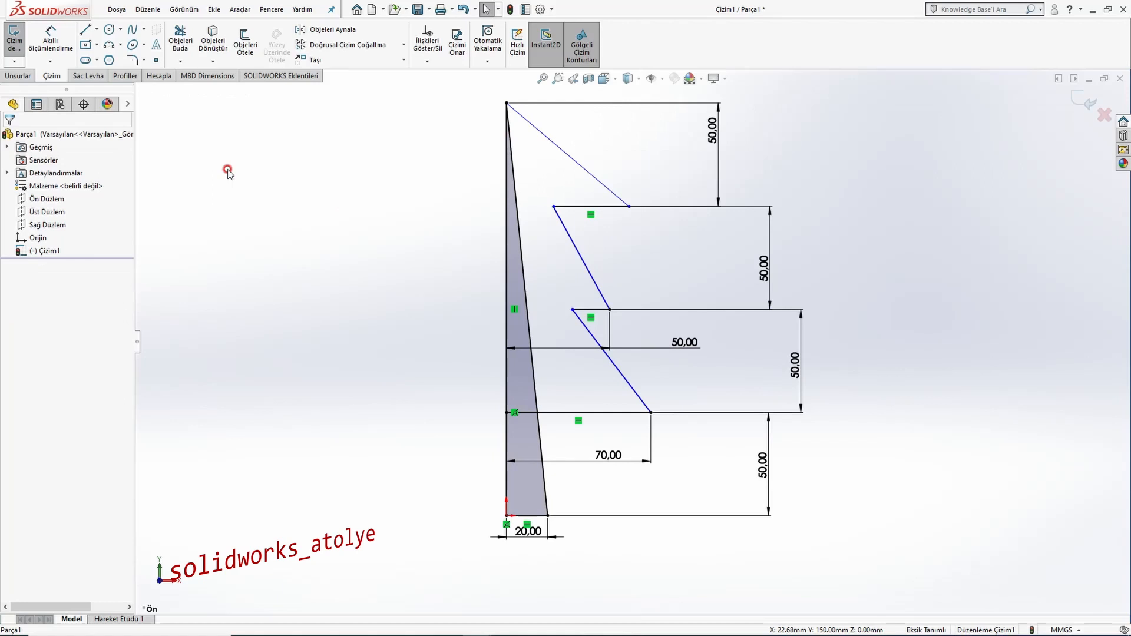
{"action": "left_click", "coordinate": [62, 50]}
{"action": "left_click", "coordinate": [629, 206]}
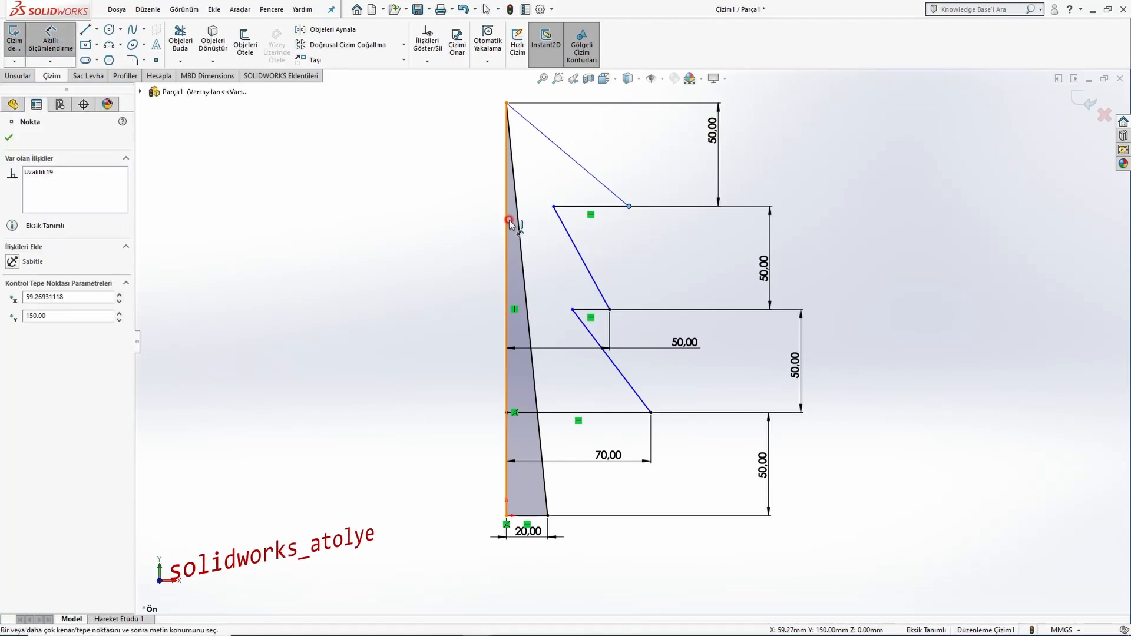
{"action": "left_click", "coordinate": [510, 221]}
{"action": "left_click", "coordinate": [678, 241]}
{"action": "type", "text": "28"}
{"action": "key", "text": "Return"}
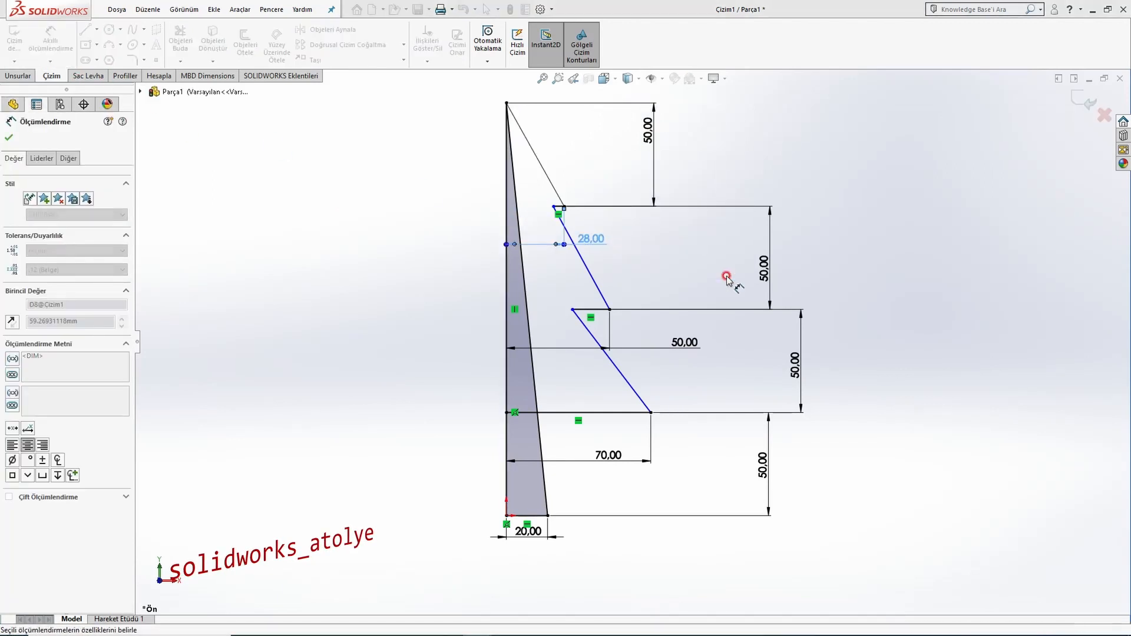
{"action": "key", "text": "Escape"}
- Move the inner corners under the top and middle tiers inward to about 11 mm and 24 mm from the axis
{"action": "left_click_drag", "start_coordinate": [556, 207], "coordinate": [530, 206]}
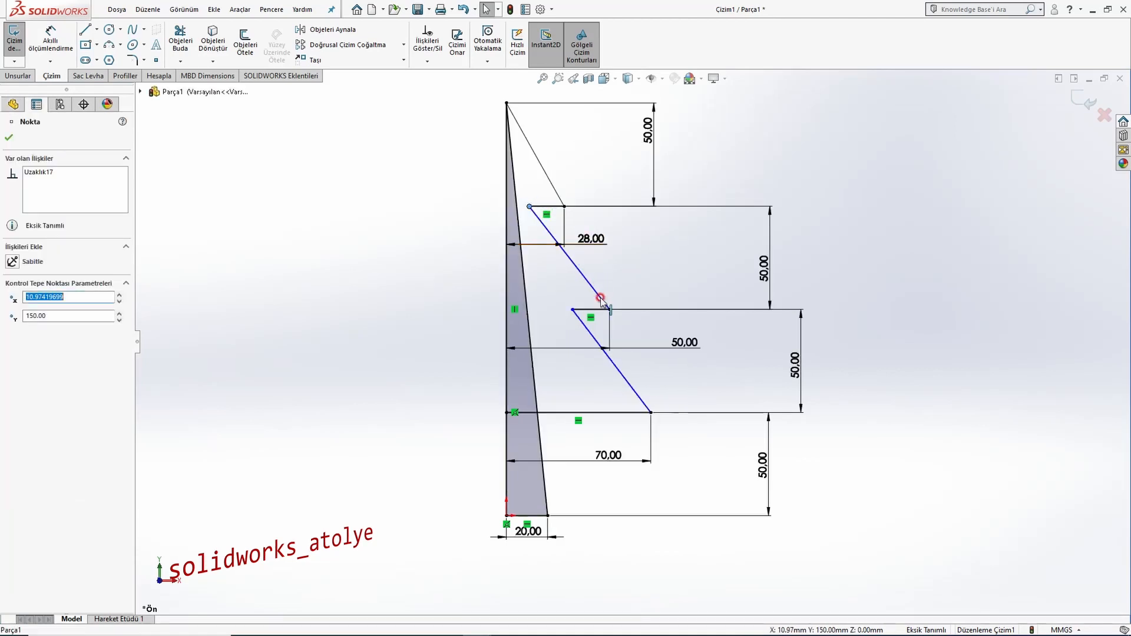
{"action": "key", "text": "Escape"}
{"action": "left_click_drag", "start_coordinate": [573, 309], "coordinate": [556, 310]}
{"action": "key", "text": "Escape"}
- Consult the reference drawing and dimension the inner corner under the top tier 12 mm from the axis
{"action": "key", "text": "alt+Tab"}
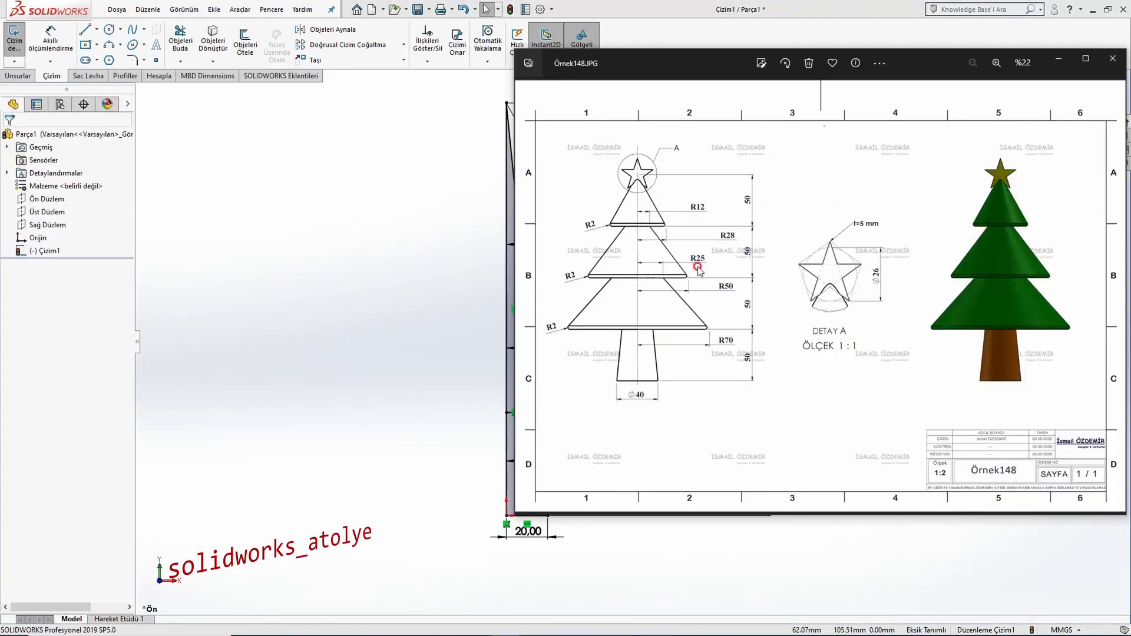
{"action": "left_click", "coordinate": [372, 260]}
{"action": "key", "text": "d"}
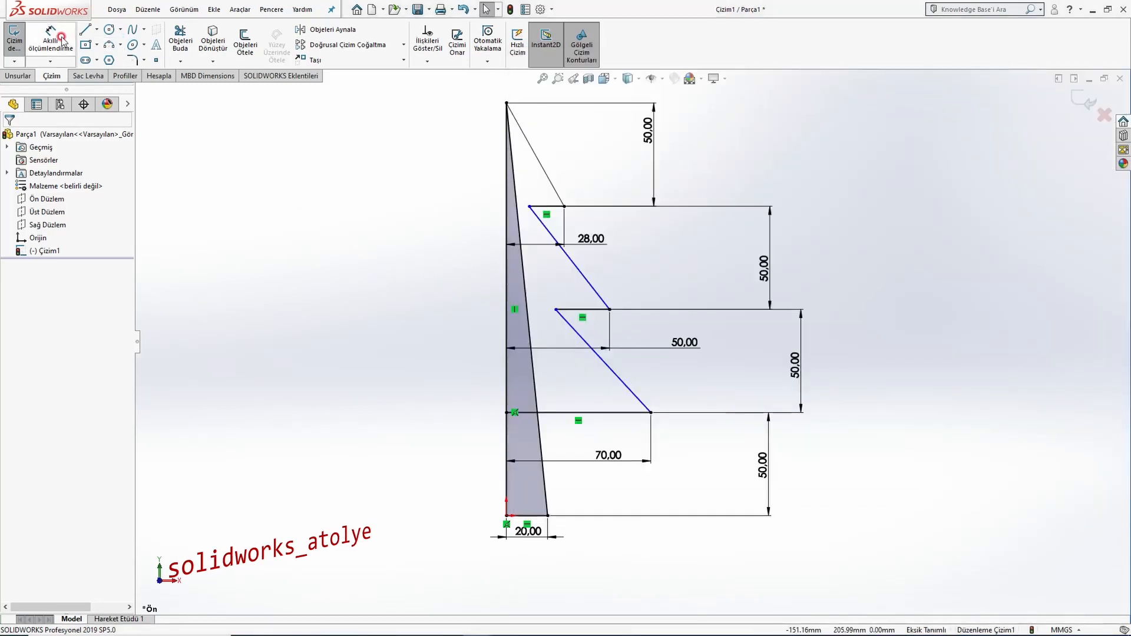
{"action": "left_click", "coordinate": [529, 208]}
{"action": "left_click", "coordinate": [507, 176]}
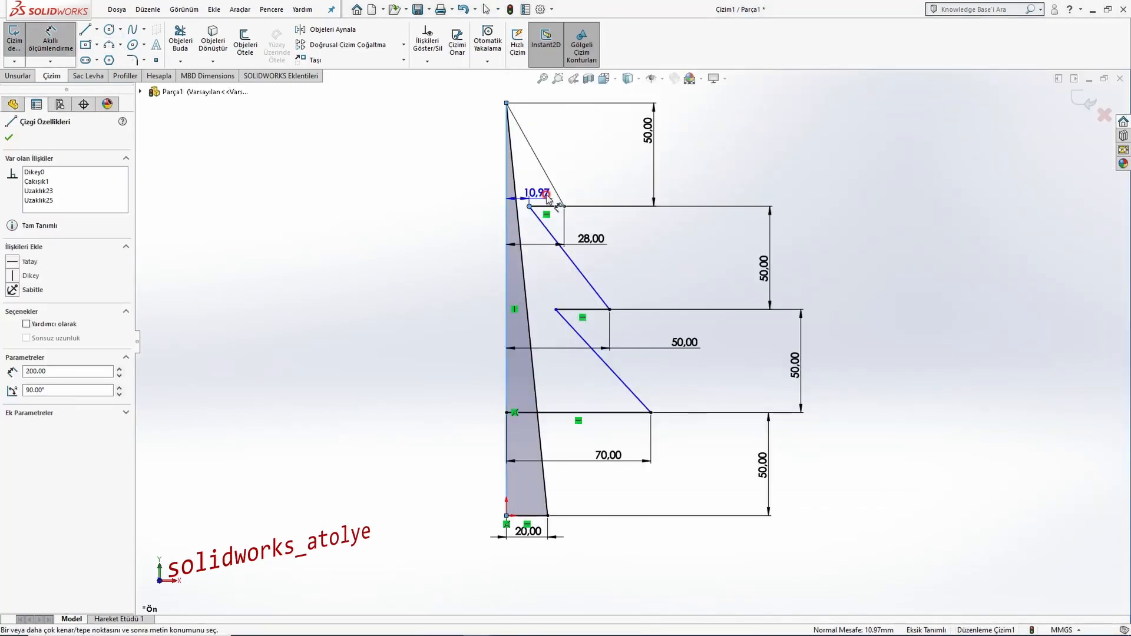
{"action": "left_click", "coordinate": [666, 217]}
{"action": "type", "text": "12"}
{"action": "key", "text": "Return"}
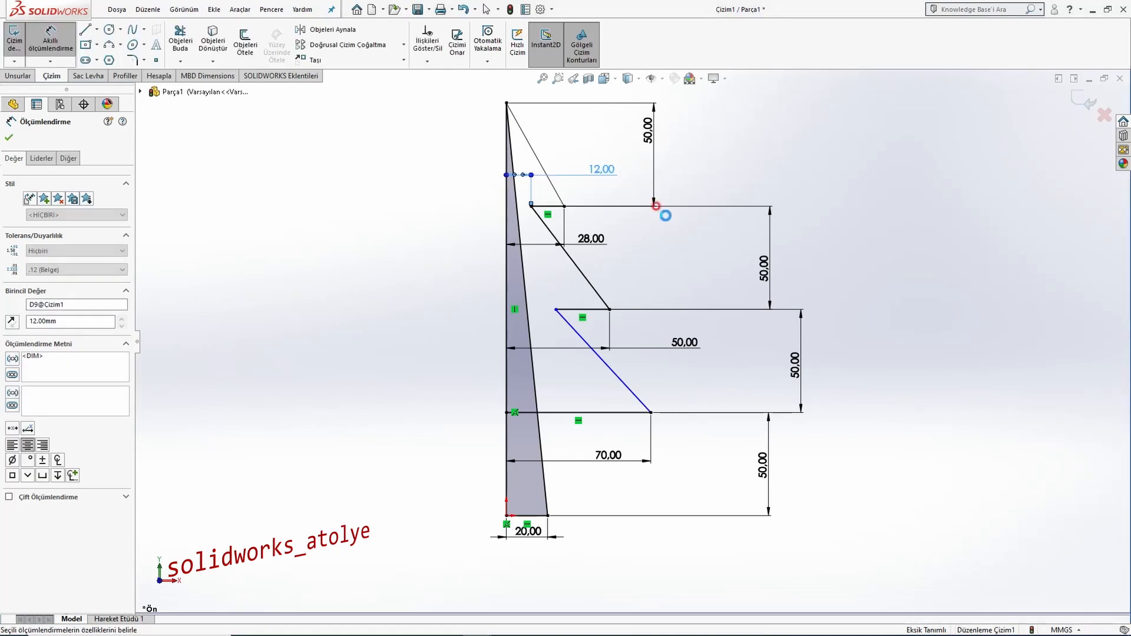
- Dimension the inner corner under the middle tier 25 mm from the vertical axis
{"action": "left_click", "coordinate": [529, 309]}
{"action": "left_click", "coordinate": [507, 308]}
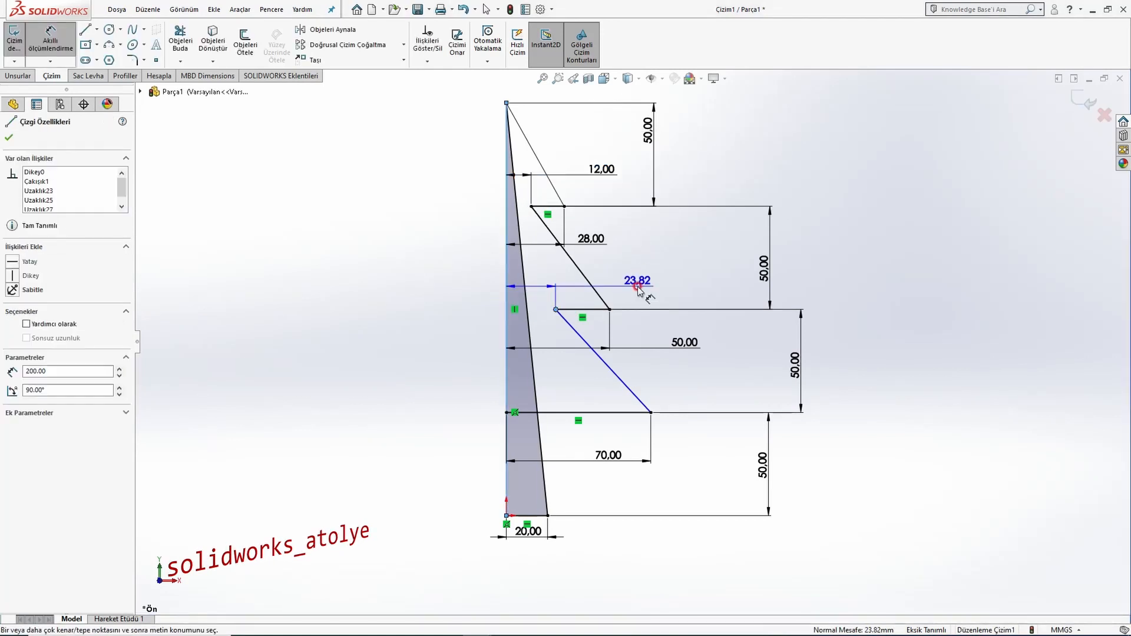
{"action": "left_click", "coordinate": [645, 289]}
{"action": "type", "text": "25"}
{"action": "key", "text": "Return"}
{"action": "key", "text": "Escape"}
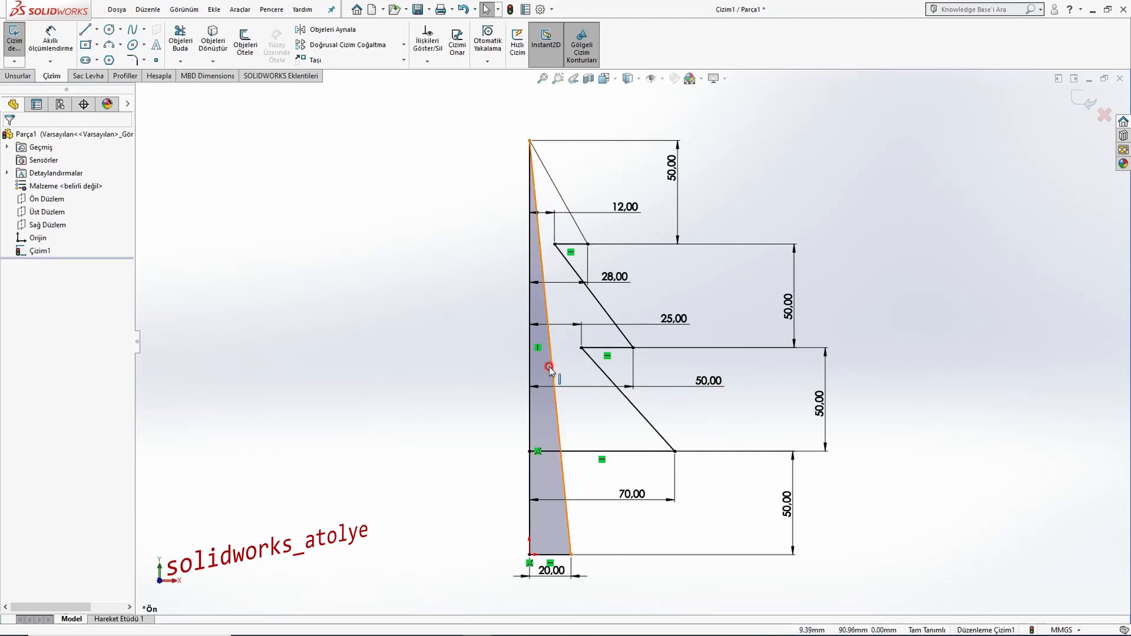
- Trim the trunk's slanted line above the lowest tier's base and the base line segment crossing the trunk
{"action": "left_click", "coordinate": [181, 44]}
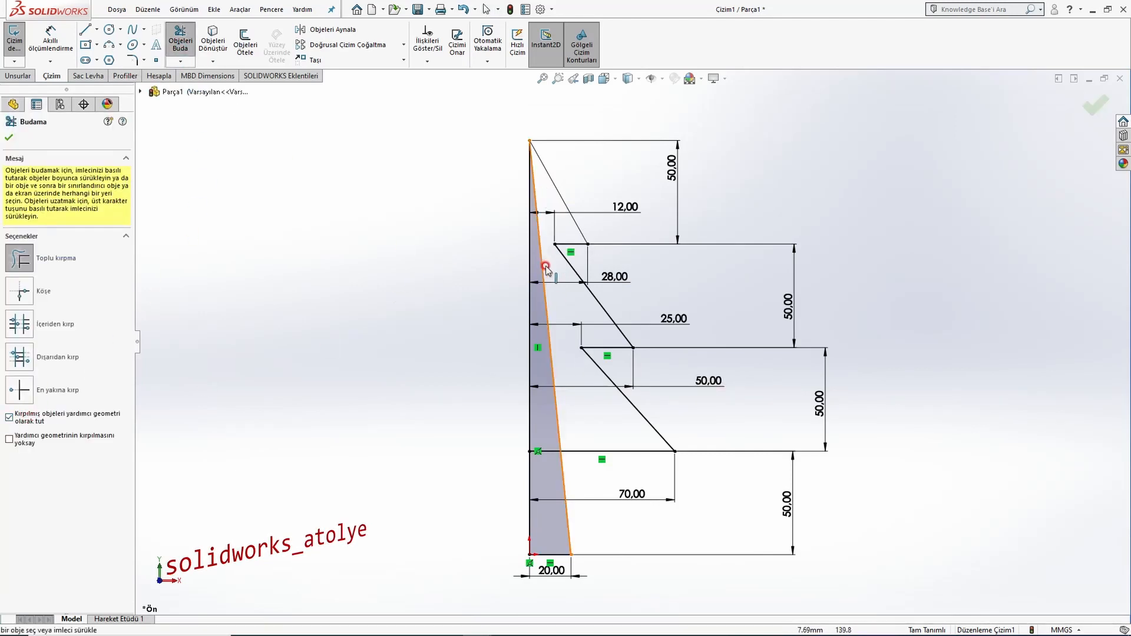
{"action": "left_click_drag", "start_coordinate": [539, 266], "coordinate": [566, 366]}
{"action": "scroll", "coordinate": [566, 454], "scroll_direction": "down", "scroll_amount": 2}
{"action": "scroll", "coordinate": [549, 484], "scroll_direction": "down", "scroll_amount": 1}
{"action": "left_click_drag", "start_coordinate": [547, 465], "coordinate": [540, 415]}
{"action": "scroll", "coordinate": [614, 344], "scroll_direction": "up", "scroll_amount": 5}
{"action": "key", "text": "Escape"}
{"action": "scroll", "coordinate": [638, 269], "scroll_direction": "down", "scroll_amount": 1}
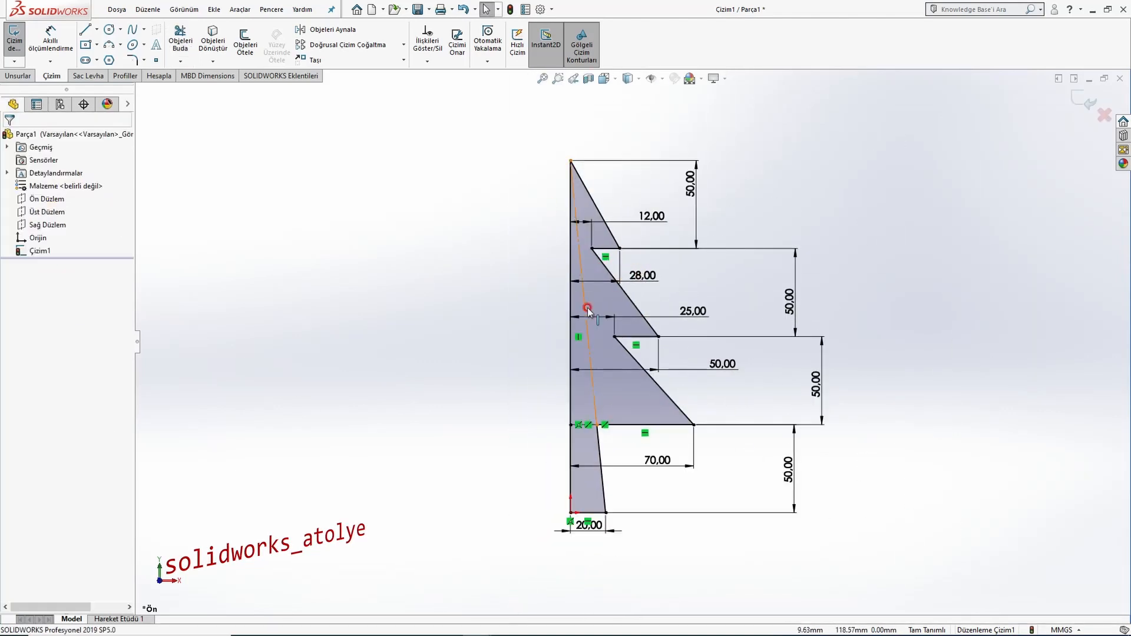
- Revolve the half-profile 360° about the vertical axis line into a solid tree
{"action": "left_click", "coordinate": [26, 77]}
{"action": "left_click", "coordinate": [61, 49]}
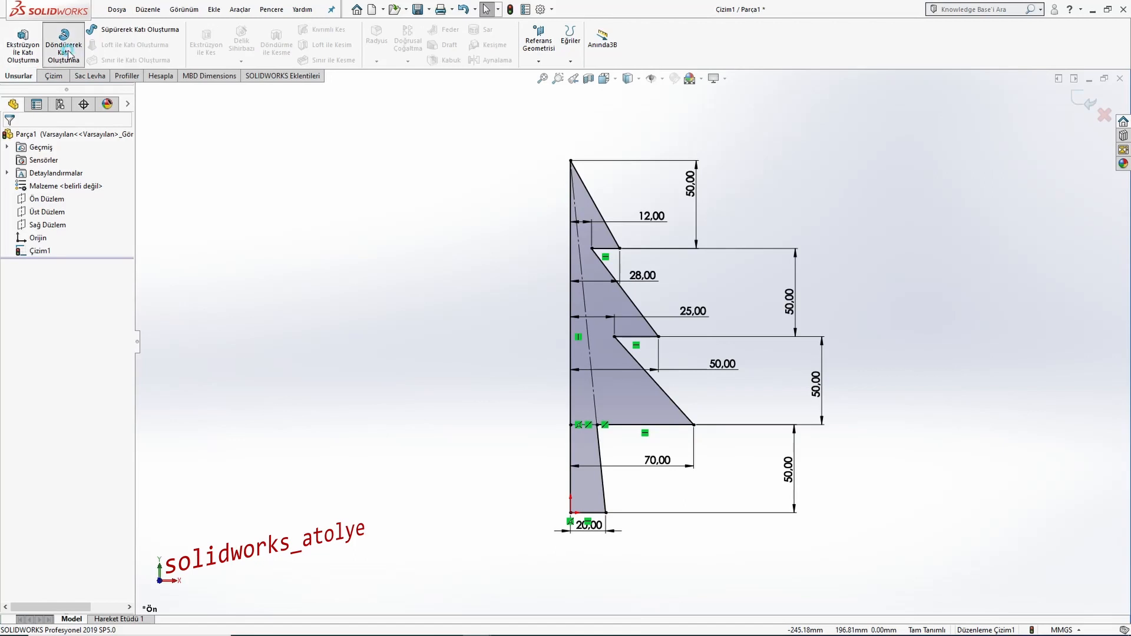
{"action": "left_click", "coordinate": [495, 376]}
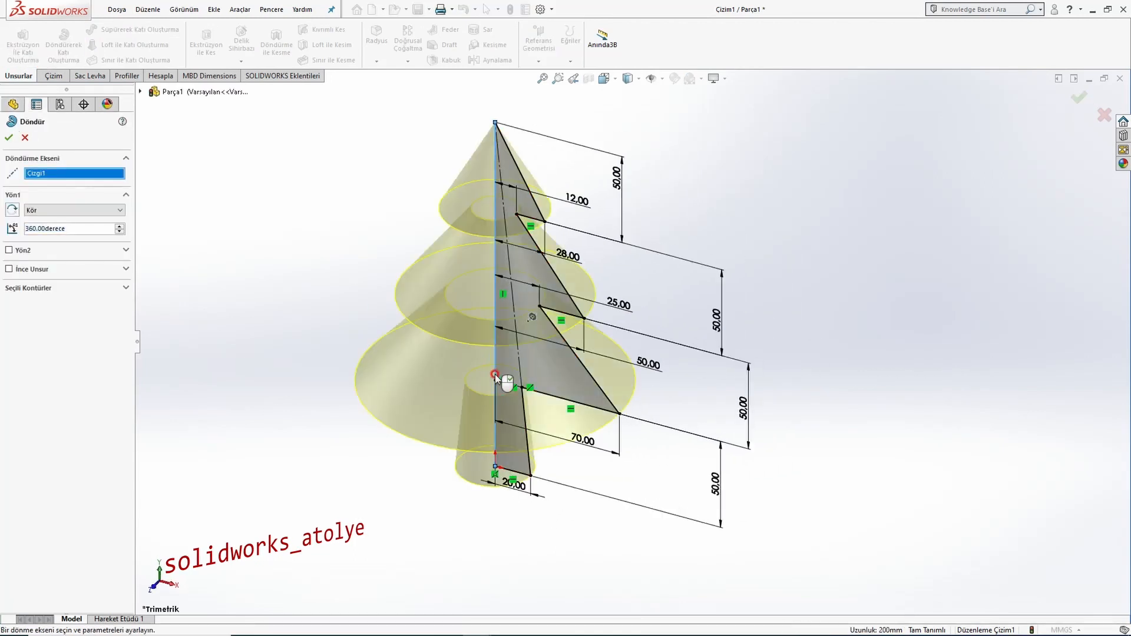
{"action": "left_click", "coordinate": [8, 139]}
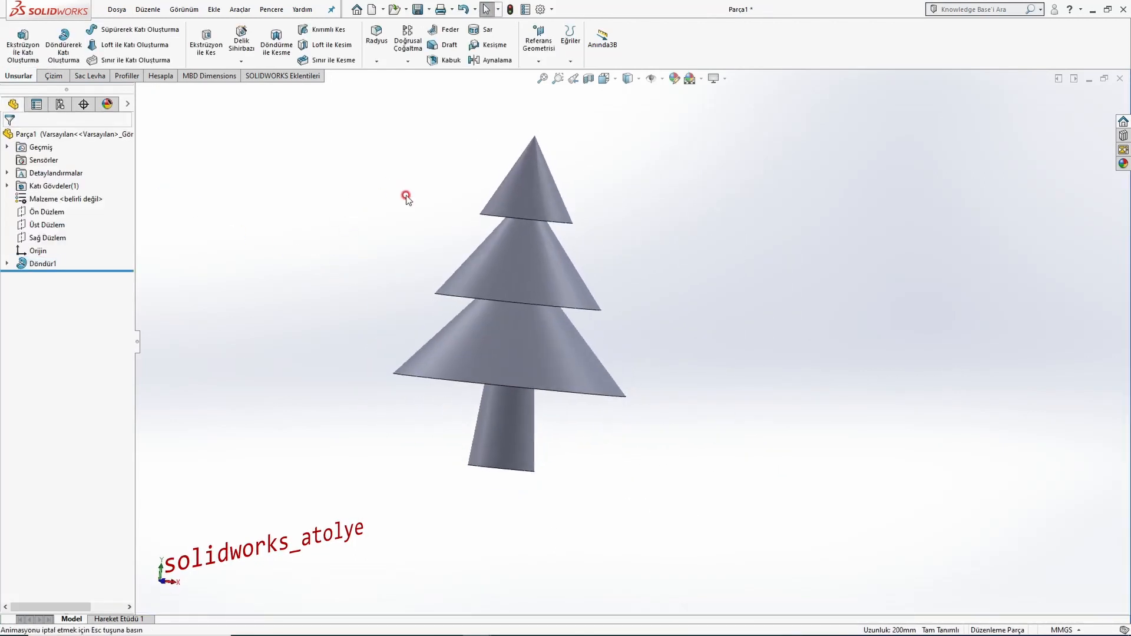
- Check the edge radii in the reference drawing and fillet the lower outer edges of all three tiers with a 2 mm radius
{"action": "key", "text": "alt+Tab"}
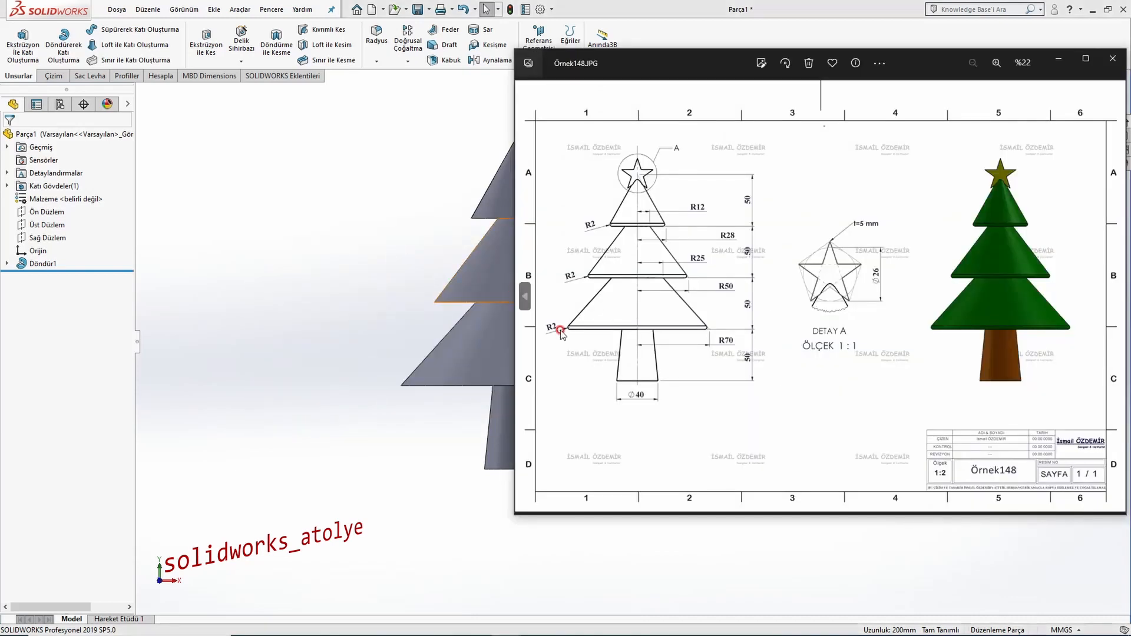
{"action": "key", "text": "alt+Tab"}
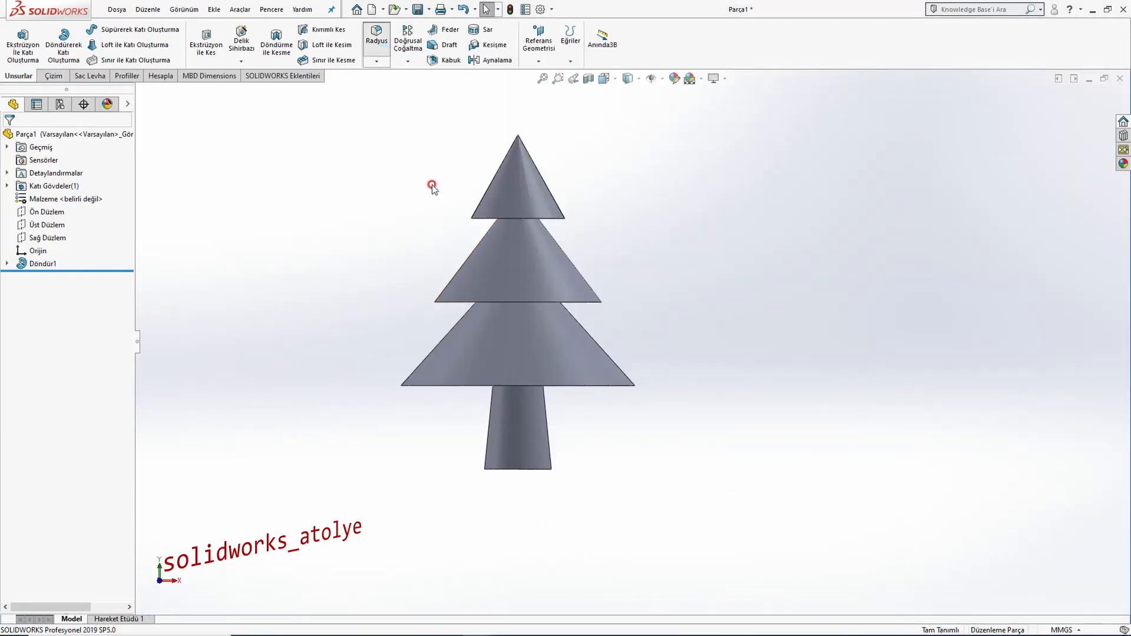
{"action": "middle_click_drag", "start_coordinate": [433, 187], "coordinate": [424, 144]}
{"action": "left_click", "coordinate": [482, 214]}
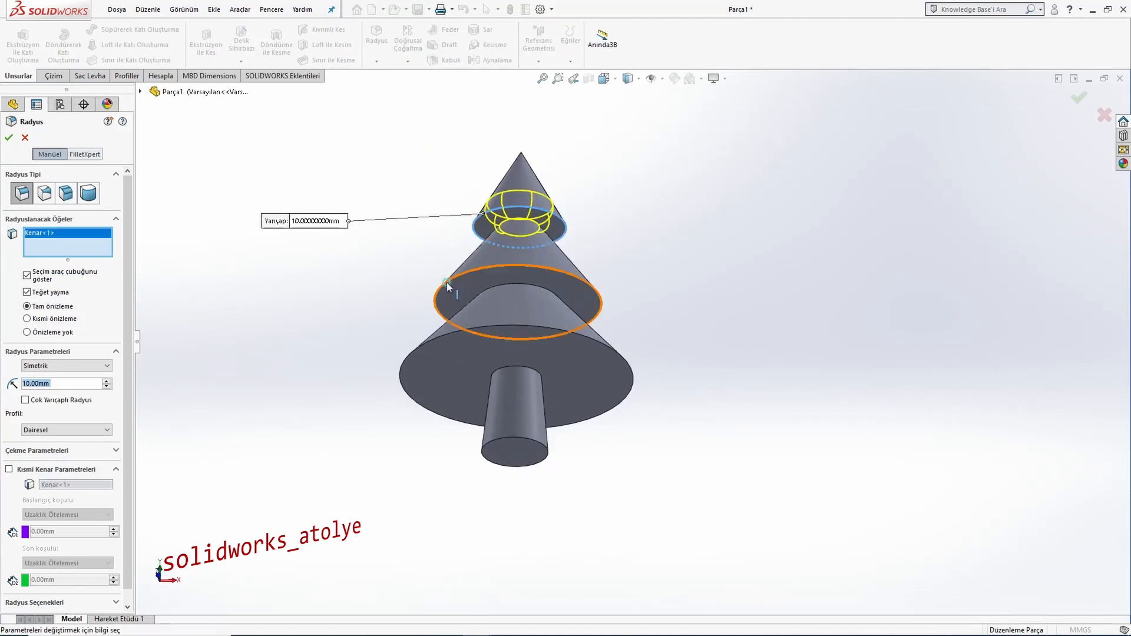
{"action": "left_click", "coordinate": [447, 282]}
{"action": "left_click", "coordinate": [413, 369]}
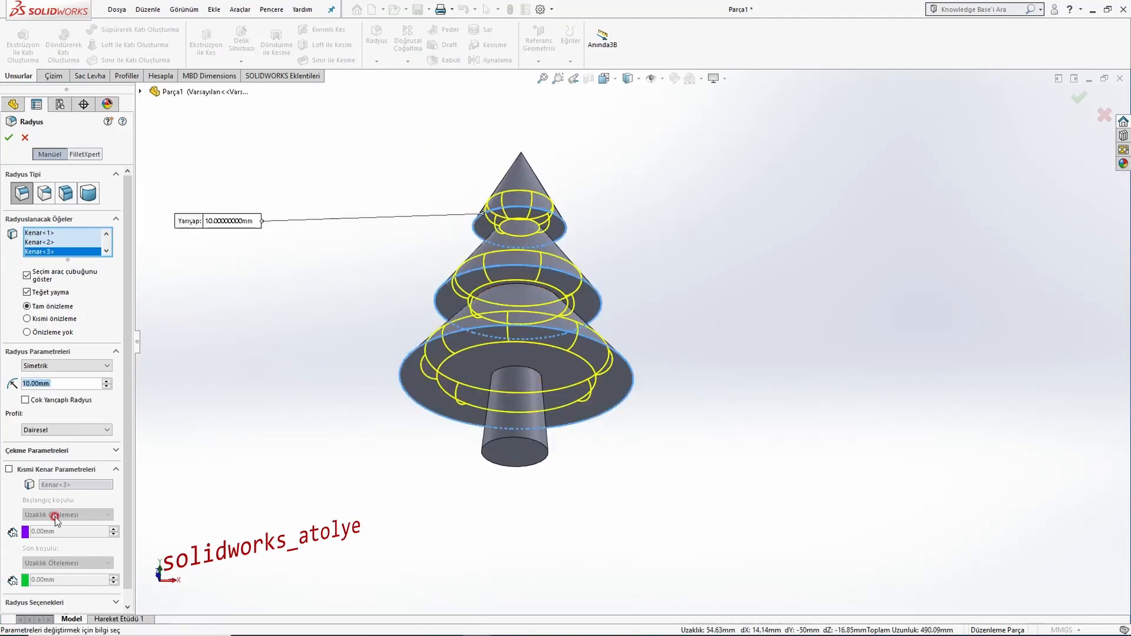
{"action": "type", "text": "2"}
{"action": "key", "text": "Return"}
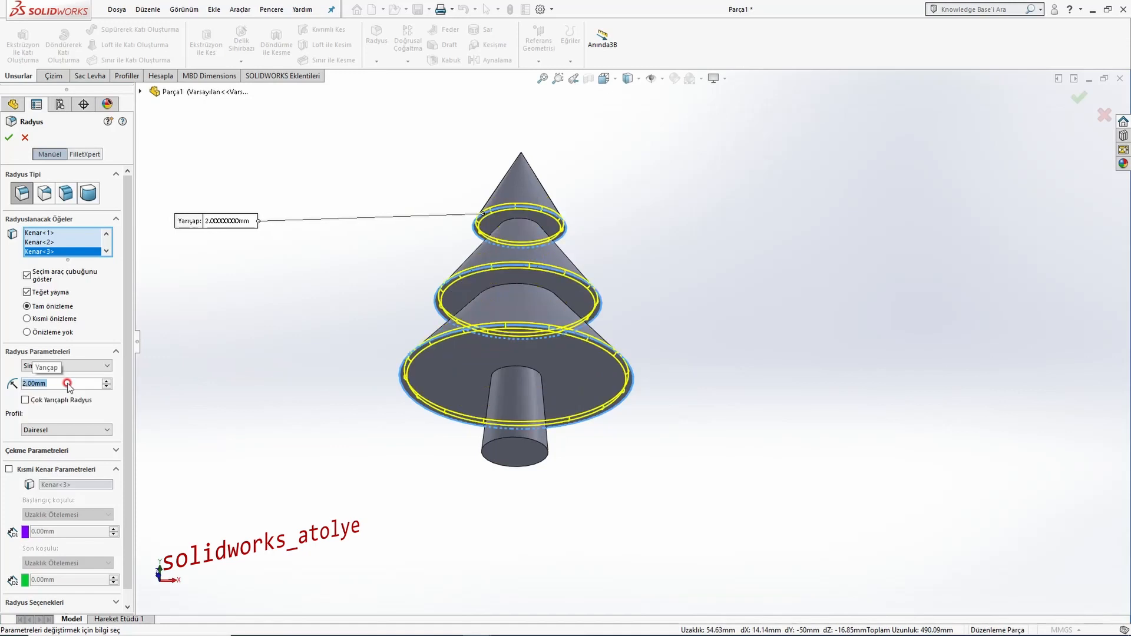
{"action": "left_click", "coordinate": [9, 137]}
- Start a new sketch on the Front Plane and consult the star detail in the reference drawing
{"action": "key", "text": "ctrl+1"}
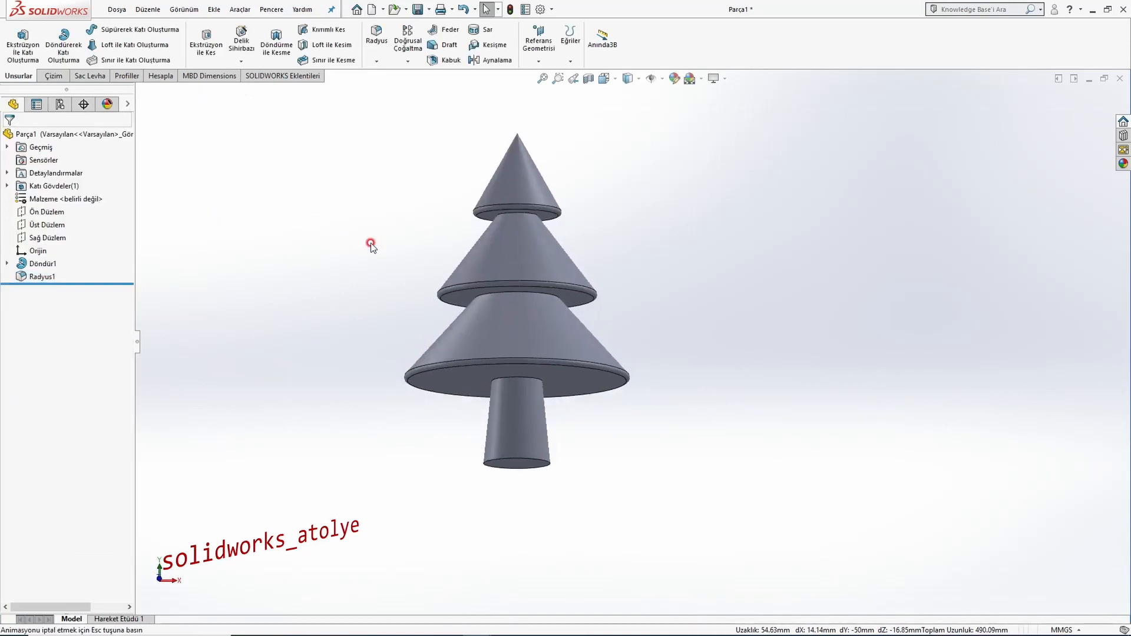
{"action": "left_click", "coordinate": [44, 212]}
{"action": "left_click", "coordinate": [47, 199]}
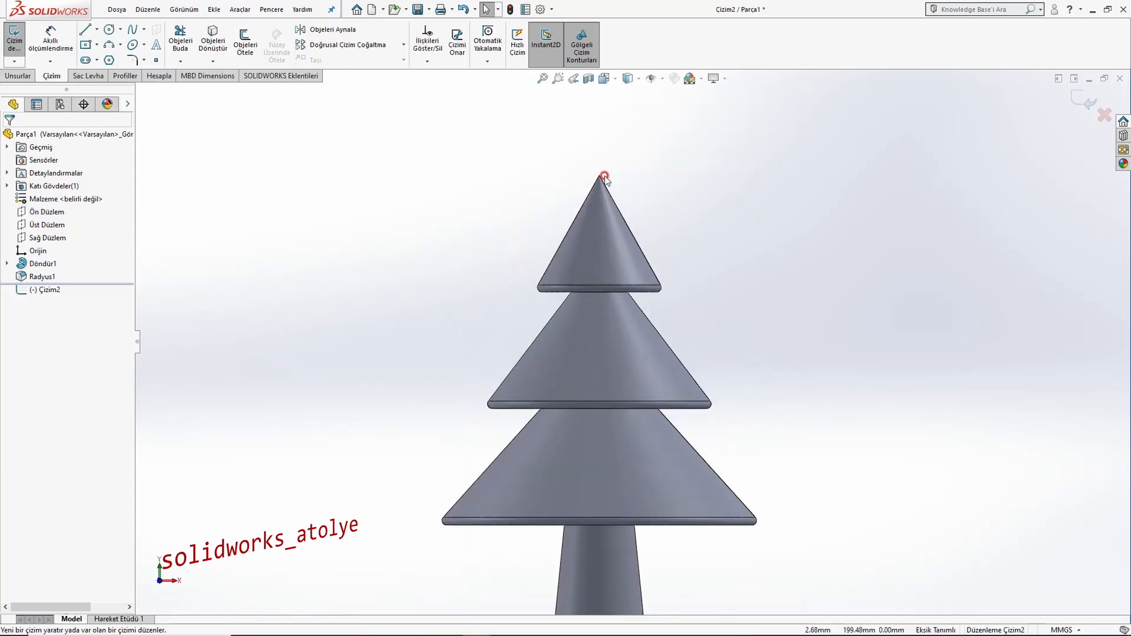
{"action": "key", "text": "alt+Tab"}
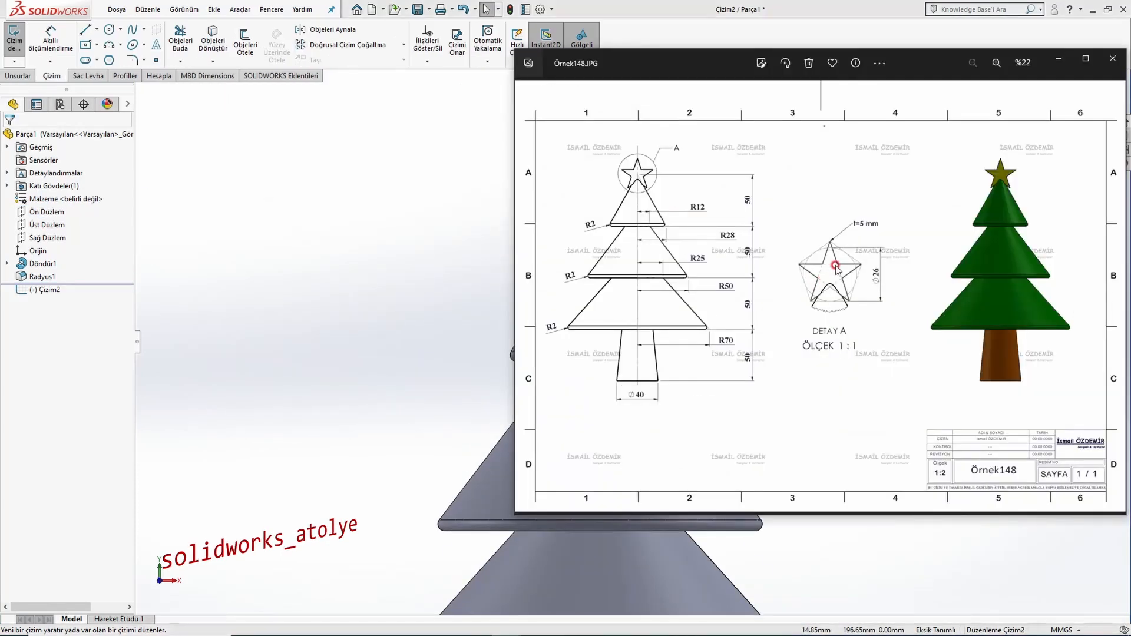
- Draw a five-sided polygon centred on the tree's tip with one vertex pointing straight up
{"action": "left_click", "coordinate": [411, 284]}
{"action": "left_click", "coordinate": [109, 60]}
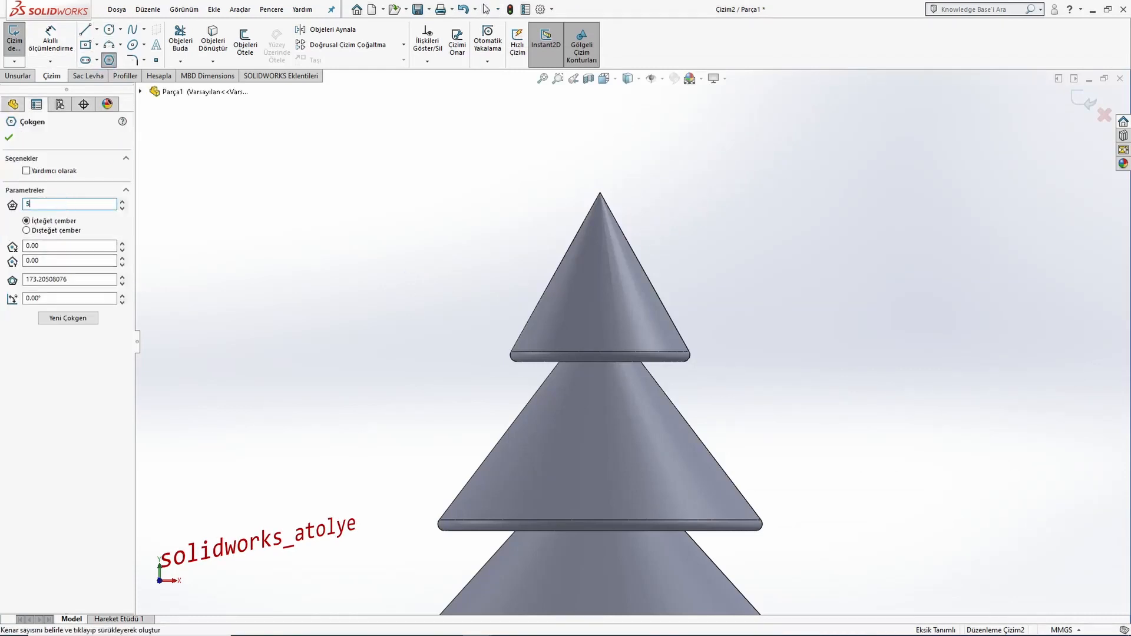
{"action": "left_click", "coordinate": [599, 194]}
{"action": "left_click", "coordinate": [601, 125]}
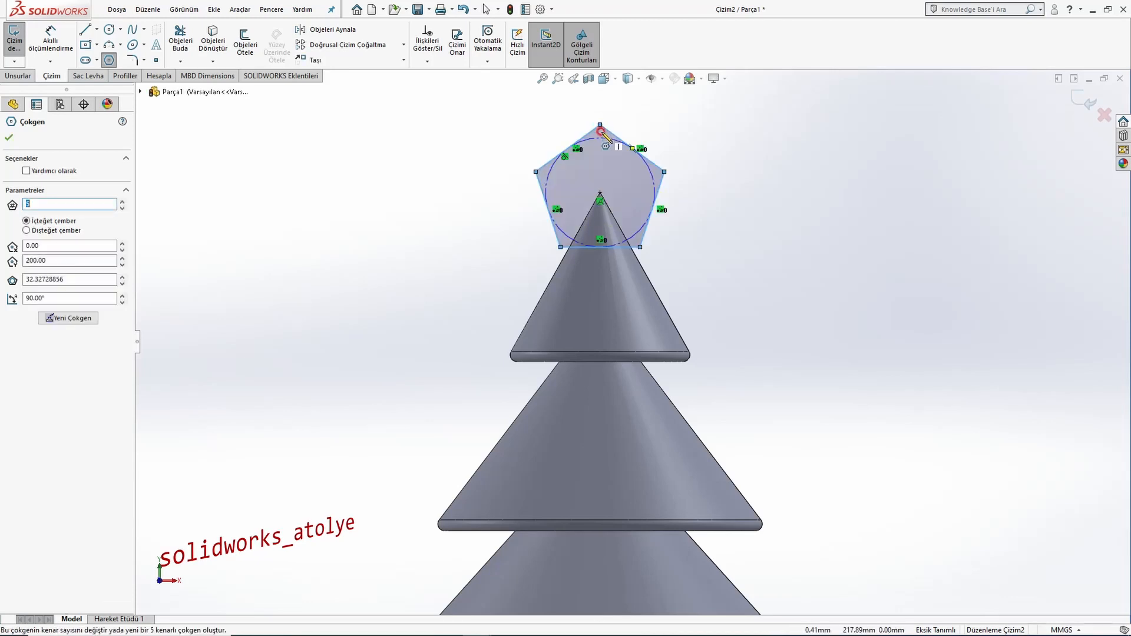
{"action": "key", "text": "Escape"}
- Convert the pentagon's sides to construction geometry and make its lower side horizontal
{"action": "scroll", "coordinate": [605, 144], "scroll_direction": "down", "scroll_amount": 1}
{"action": "middle_click_drag", "start_coordinate": [605, 143], "coordinate": [608, 236], "text": "ctrl"}
{"action": "left_click", "coordinate": [646, 266]}
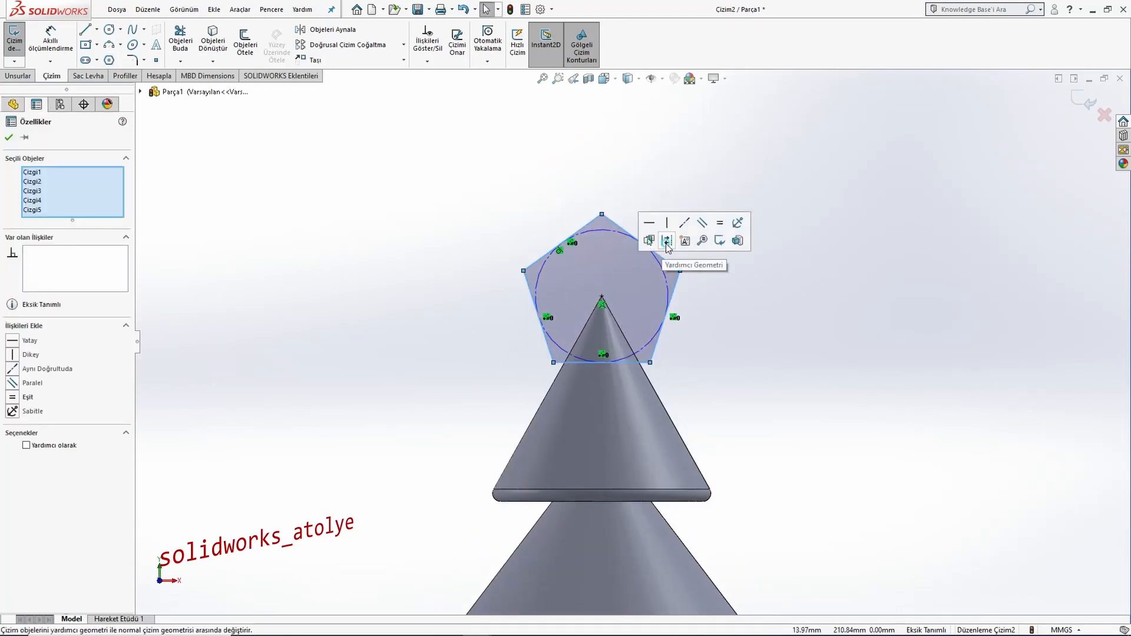
{"action": "key", "text": "Escape"}
{"action": "left_click", "coordinate": [634, 363]}
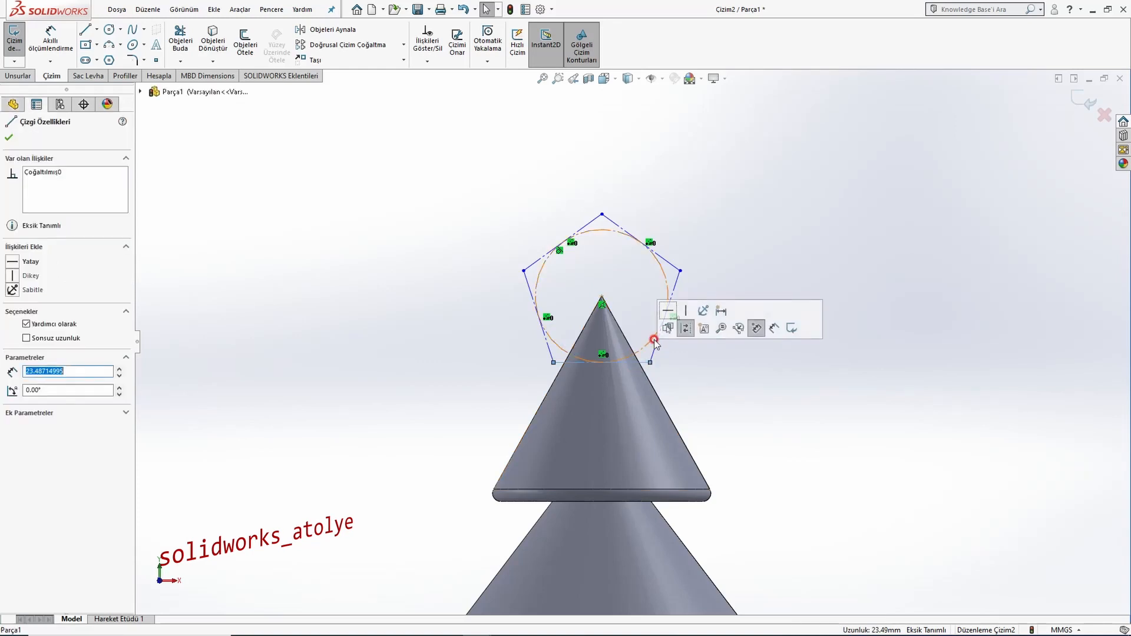
{"action": "left_click", "coordinate": [666, 311]}
{"action": "left_click", "coordinate": [734, 249]}
- Check the star detail in the reference drawing and dimension the pentagon's inscribed circle to a 26 mm diameter
{"action": "key", "text": "alt+Tab"}
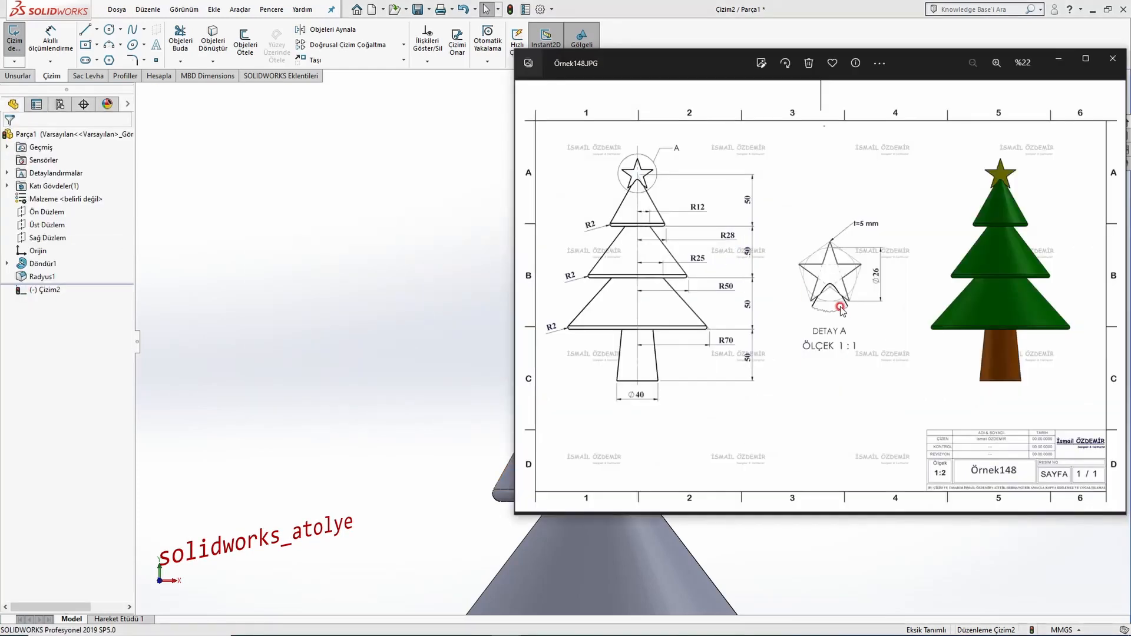
{"action": "key", "text": "alt+Tab"}
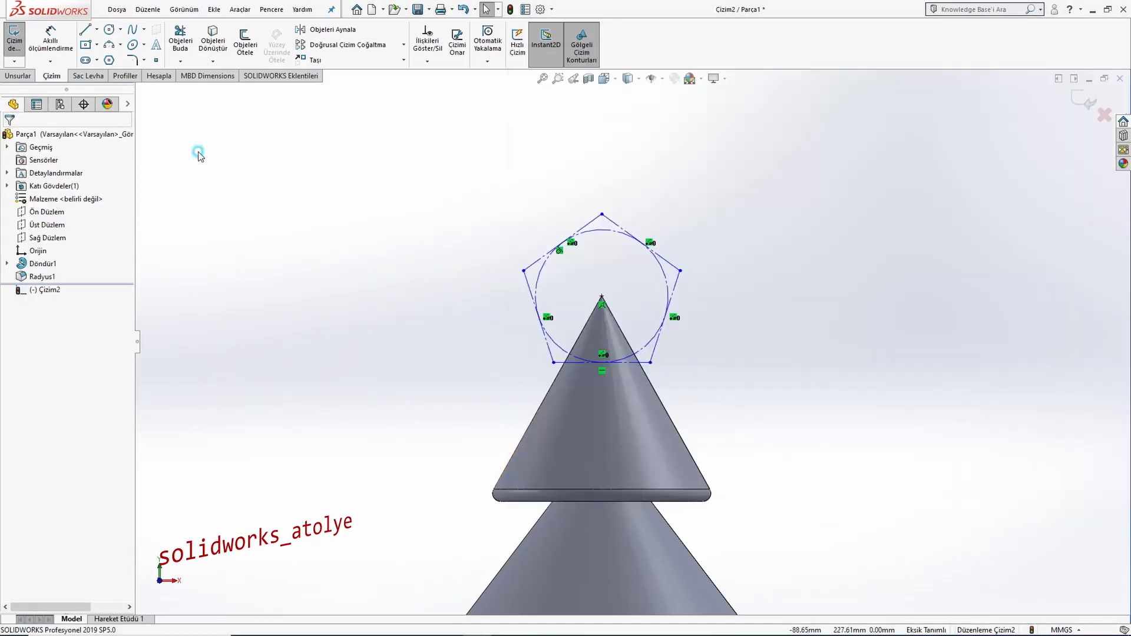
{"action": "left_click", "coordinate": [50, 38]}
{"action": "left_click", "coordinate": [663, 272]}
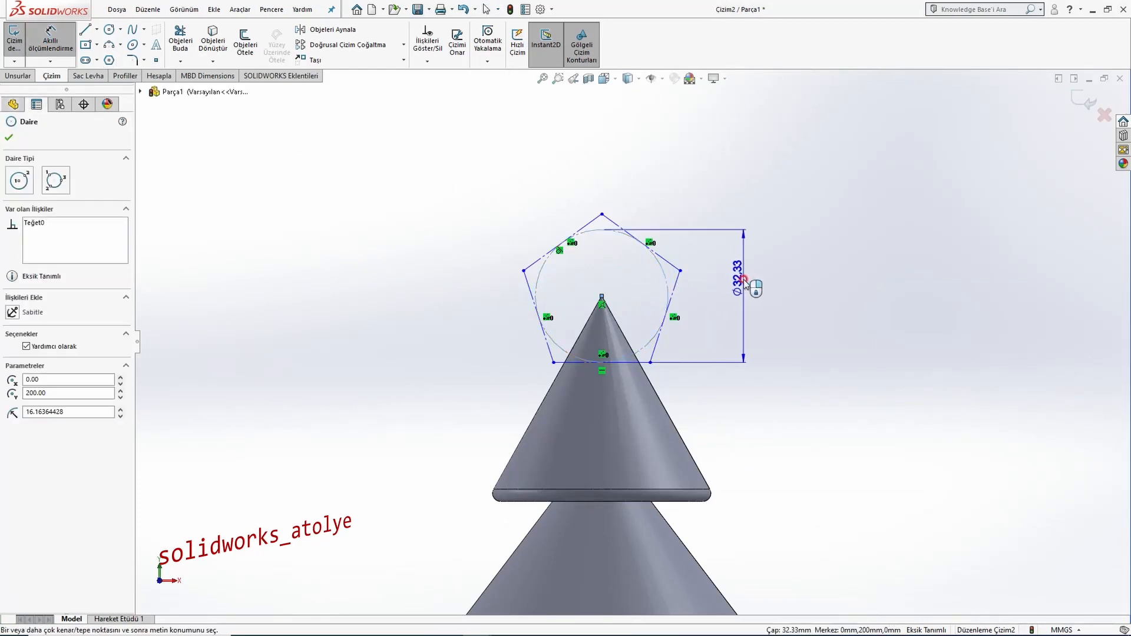
{"action": "left_click", "coordinate": [803, 340]}
{"action": "type", "text": "26"}
{"action": "key", "text": "Return"}
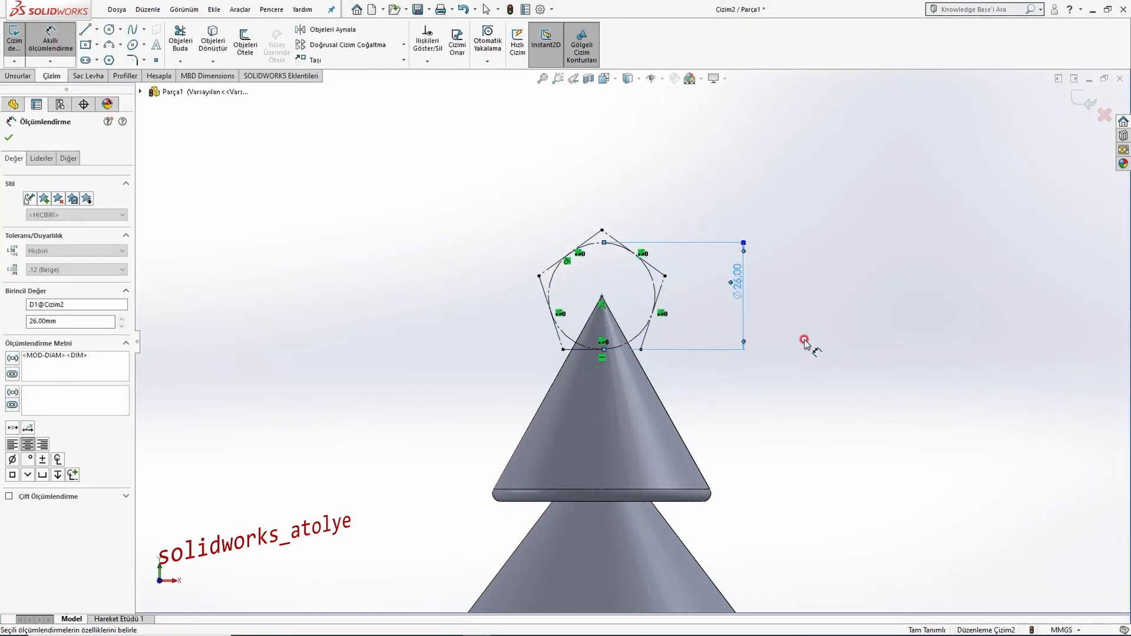
{"action": "key", "text": "Escape"}
- Draw a closed five-pointed star by connecting the pentagon's non-adjacent vertices with lines
{"action": "left_click", "coordinate": [86, 29]}
{"action": "scroll", "coordinate": [545, 249], "scroll_direction": "down", "scroll_amount": 1}
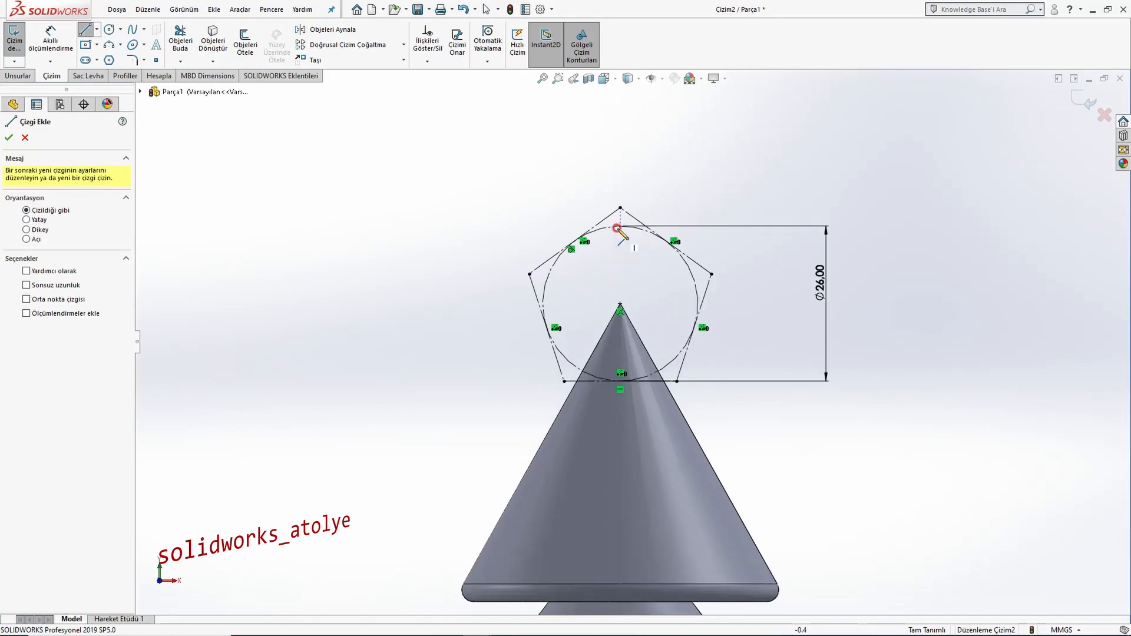
{"action": "left_click", "coordinate": [620, 208]}
{"action": "left_click", "coordinate": [565, 381]}
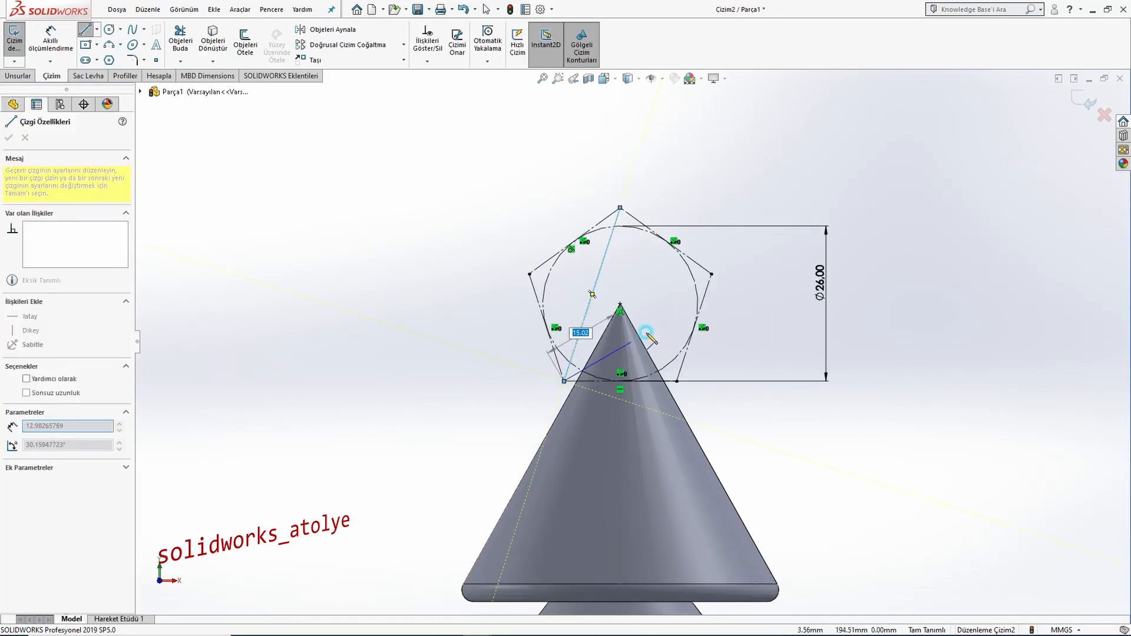
{"action": "left_click", "coordinate": [711, 275]}
{"action": "left_click", "coordinate": [530, 274]}
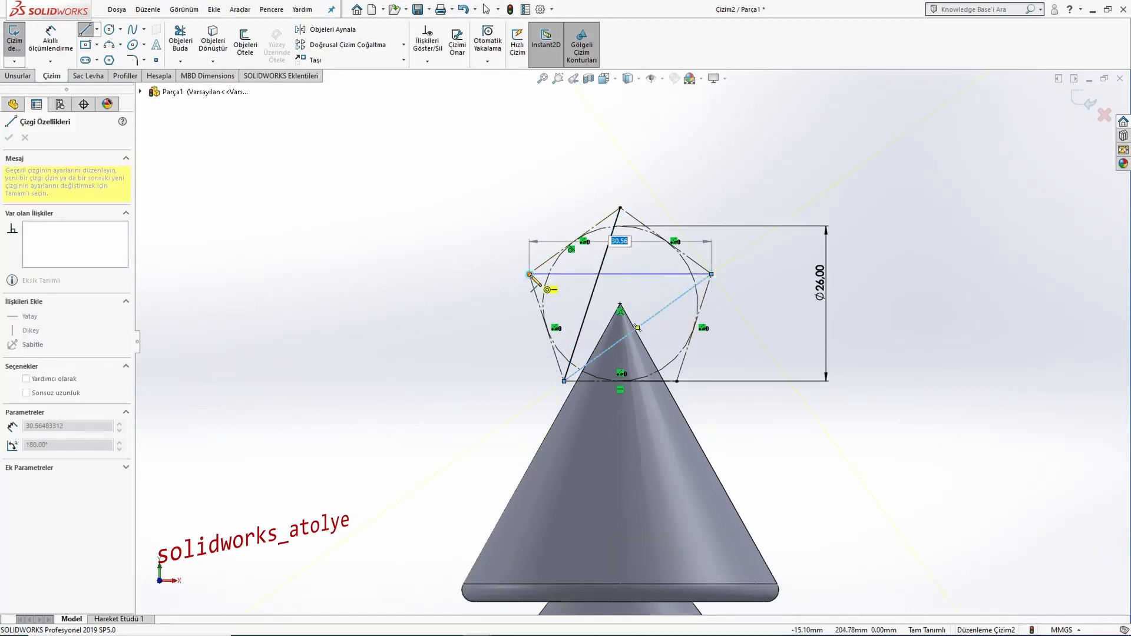
{"action": "left_click", "coordinate": [677, 381]}
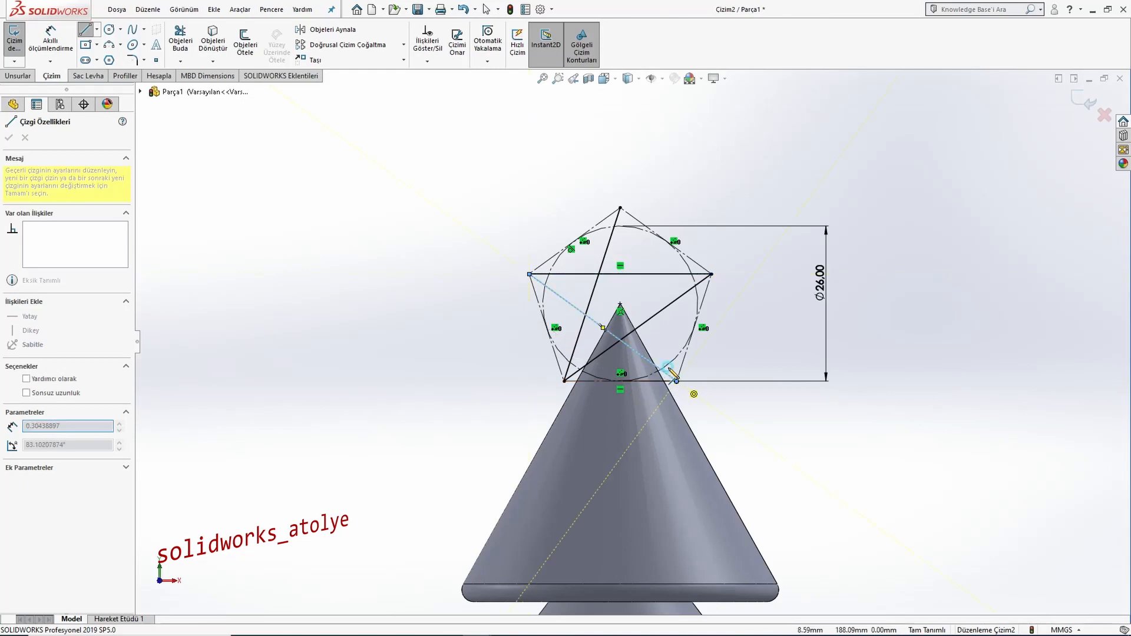
{"action": "left_click", "coordinate": [619, 207]}
{"action": "key", "text": "Escape"}
- Trim the line segments inside the star with Power Trim so only its outline remains as solid lines
{"action": "left_click", "coordinate": [180, 39]}
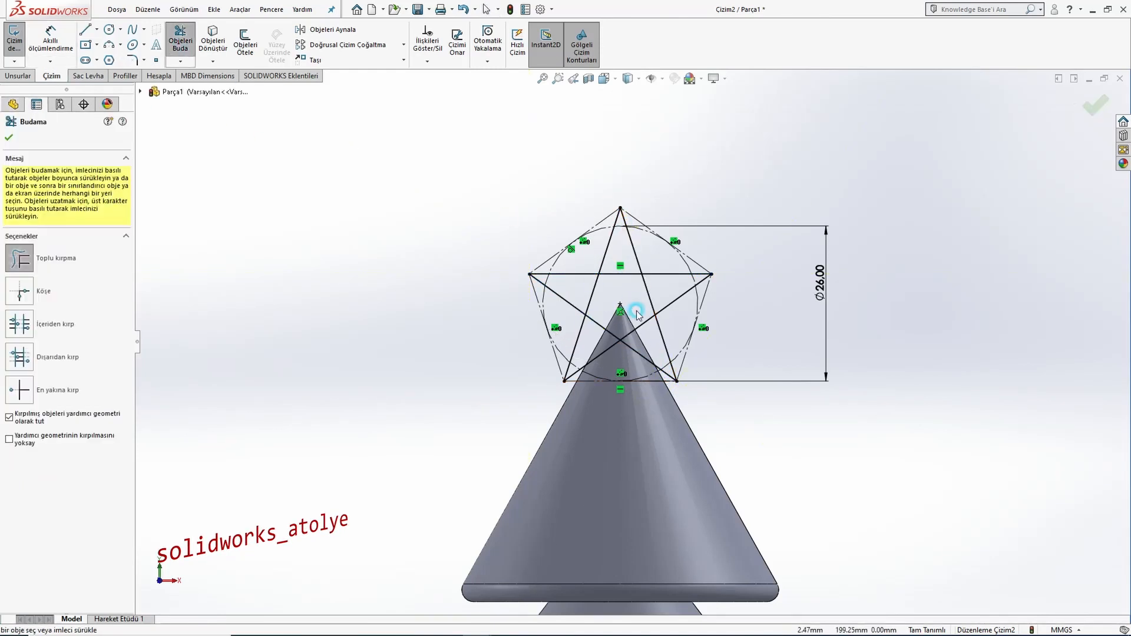
{"action": "scroll", "coordinate": [637, 315], "scroll_direction": "up", "scroll_amount": 2}
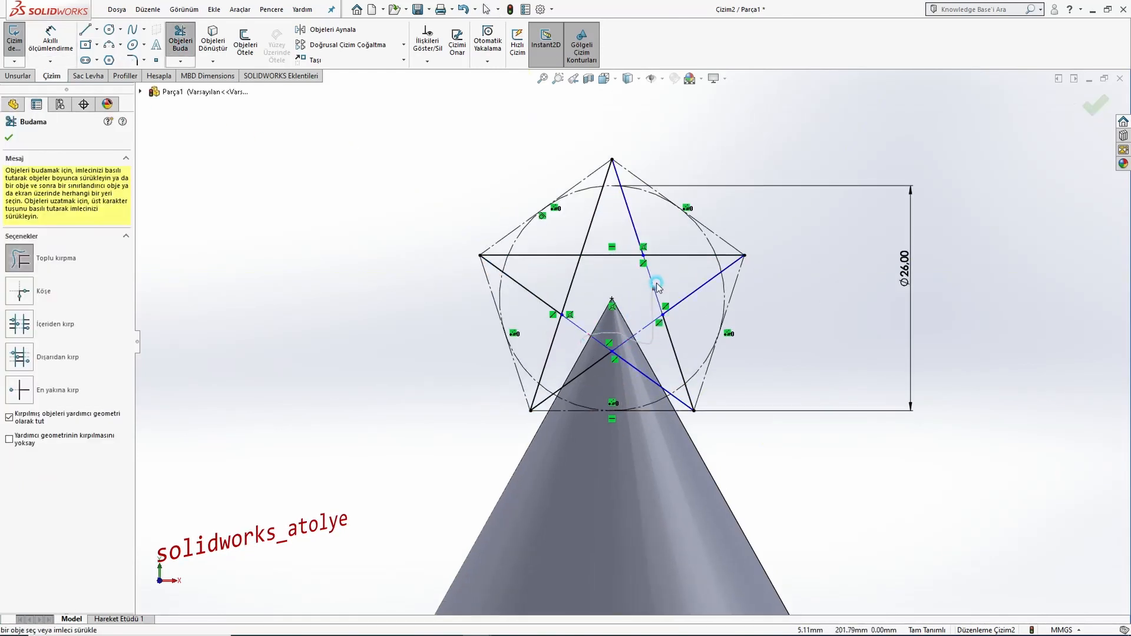
{"action": "left_click_drag", "start_coordinate": [582, 269], "coordinate": [611, 316]}
{"action": "key", "text": "Escape"}
{"action": "scroll", "coordinate": [612, 315], "scroll_direction": "down", "scroll_amount": 3}
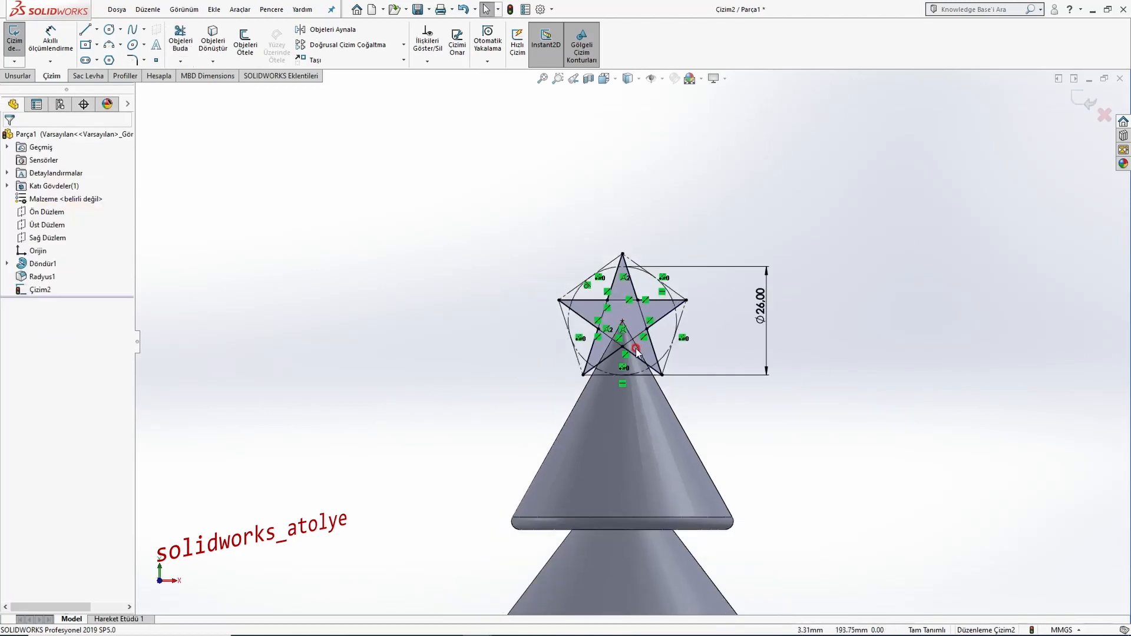
- Check the star's thickness in the reference drawing and extrude its profile 5 mm with the Mid Plane end condition
{"action": "scroll", "coordinate": [636, 352], "scroll_direction": "up", "scroll_amount": 2}
{"action": "left_click", "coordinate": [18, 76]}
{"action": "scroll", "coordinate": [399, 263], "scroll_direction": "down", "scroll_amount": 2}
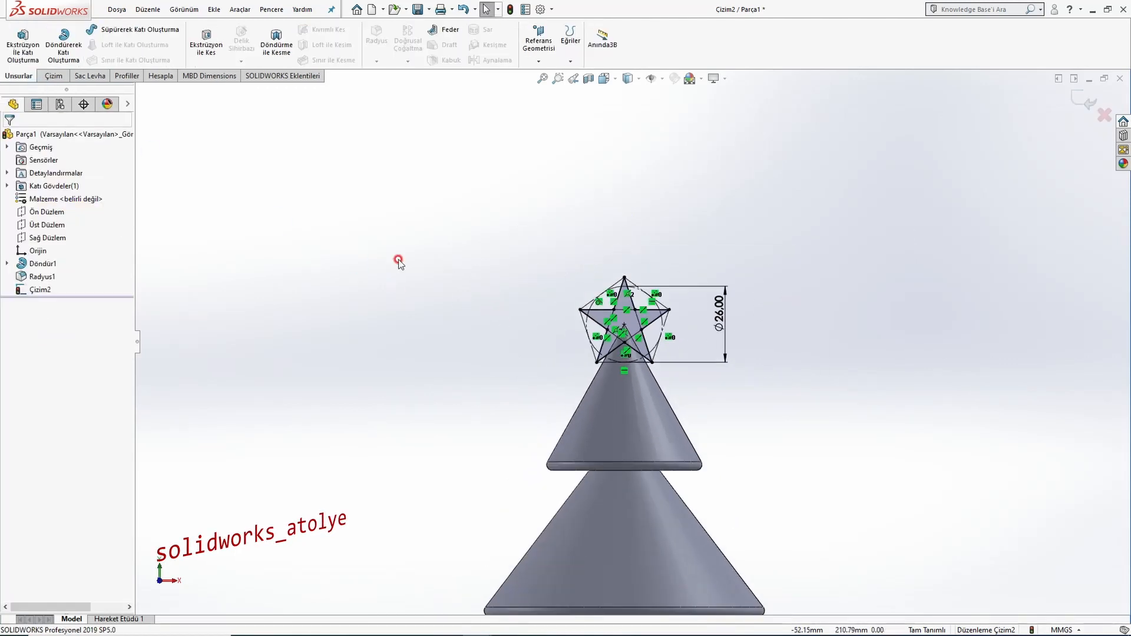
{"action": "key", "text": "alt+Tab"}
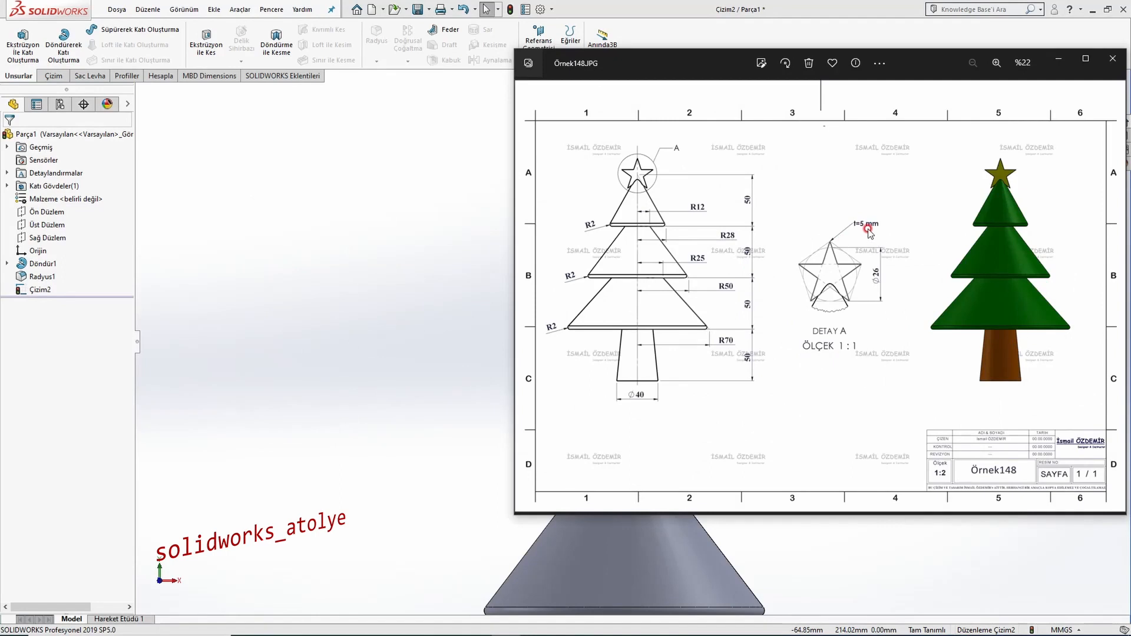
{"action": "left_click", "coordinate": [430, 268]}
{"action": "left_click", "coordinate": [22, 42]}
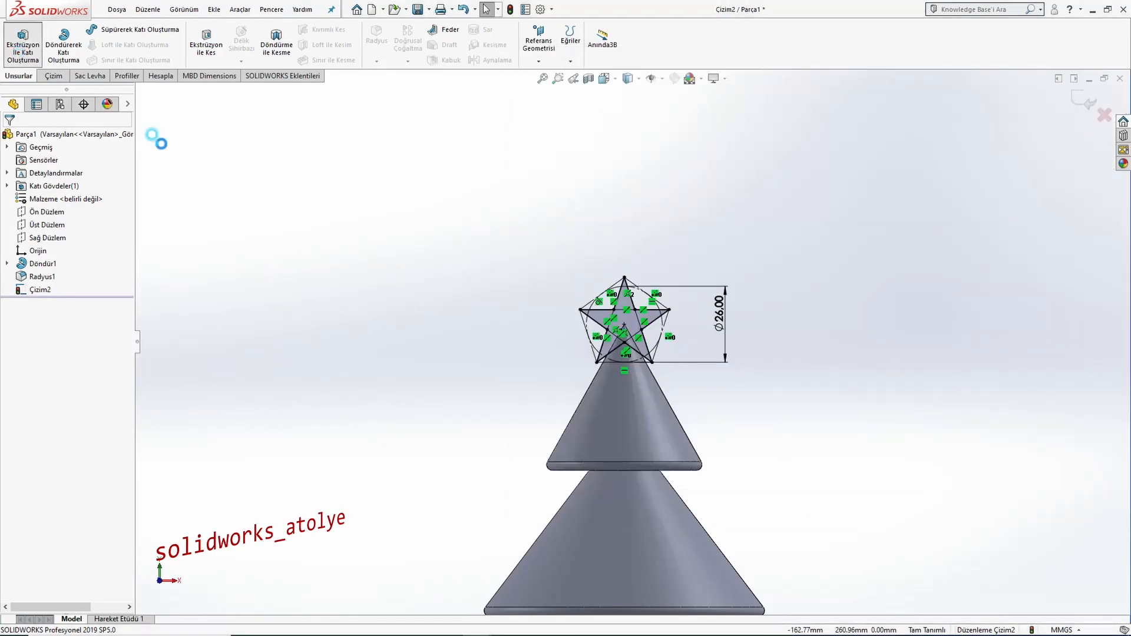
{"action": "mouse_move", "coordinate": [508, 323]}
{"action": "middle_mouse_down"}
{"action": "mouse_move", "coordinate": [578, 384]}
{"action": "mouse_move", "coordinate": [252, 305]}
{"action": "middle_mouse_up"}
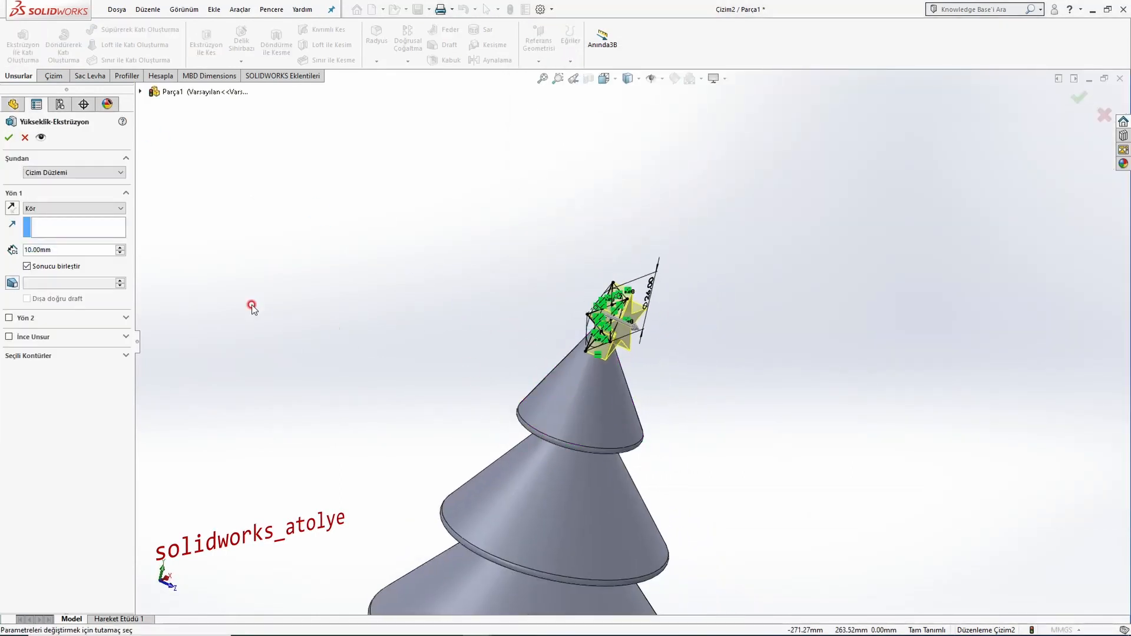
{"action": "left_click", "coordinate": [80, 210]}
{"action": "left_click", "coordinate": [68, 264]}
{"action": "left_click", "coordinate": [70, 247]}
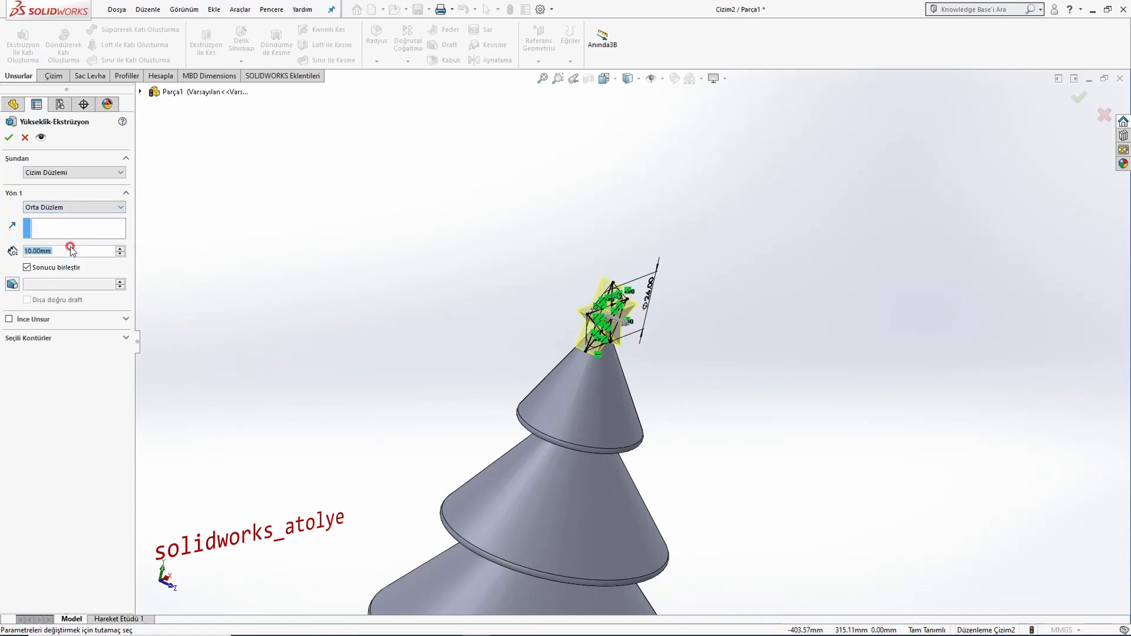
{"action": "type", "text": "5"}
{"action": "key", "text": "Return"}
{"action": "left_click", "coordinate": [10, 137]}
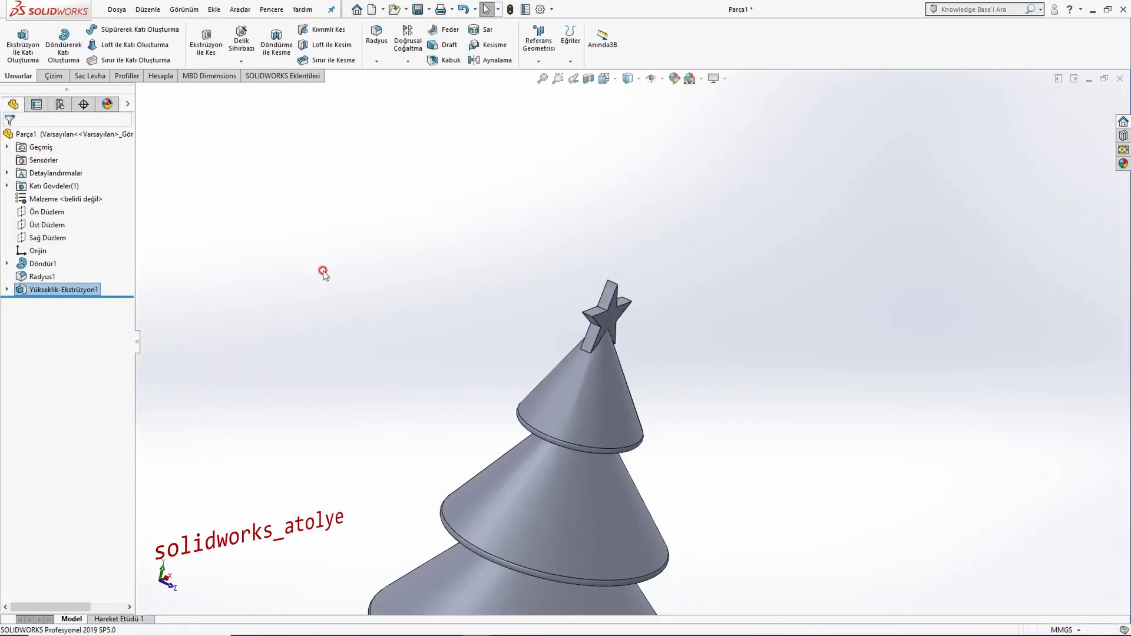
- Inspect the tree in front and isometric views and check the part colours in the reference drawing
{"action": "middle_click_drag", "start_coordinate": [324, 270], "coordinate": [652, 334]}
{"action": "key", "text": "ctrl+1"}
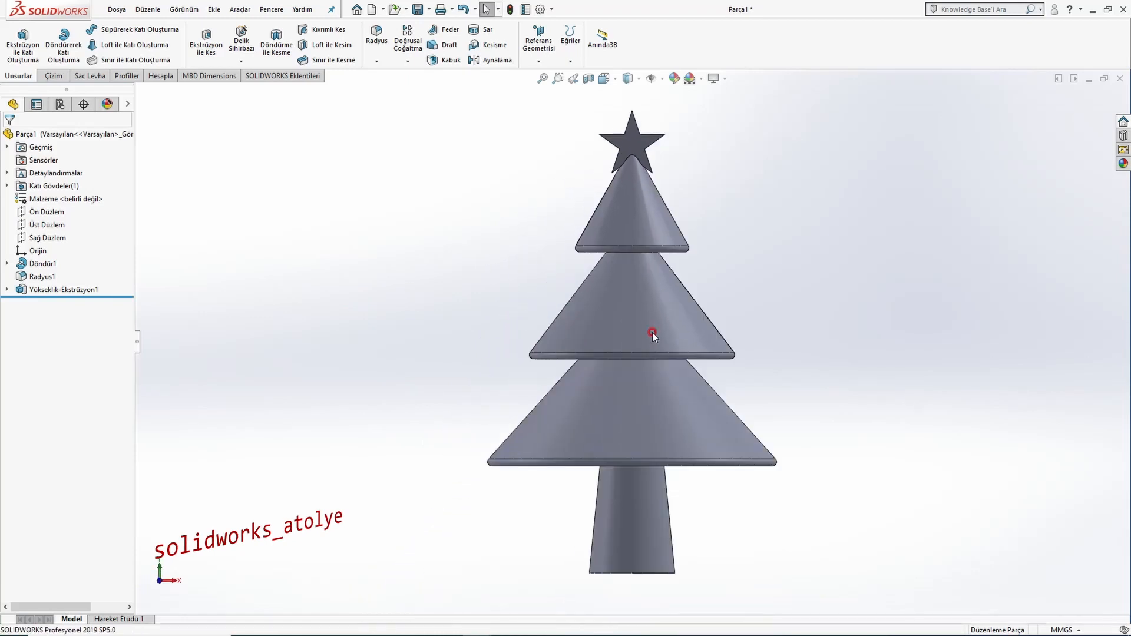
{"action": "key", "text": "ctrl+7"}
{"action": "key", "text": "alt+Tab"}
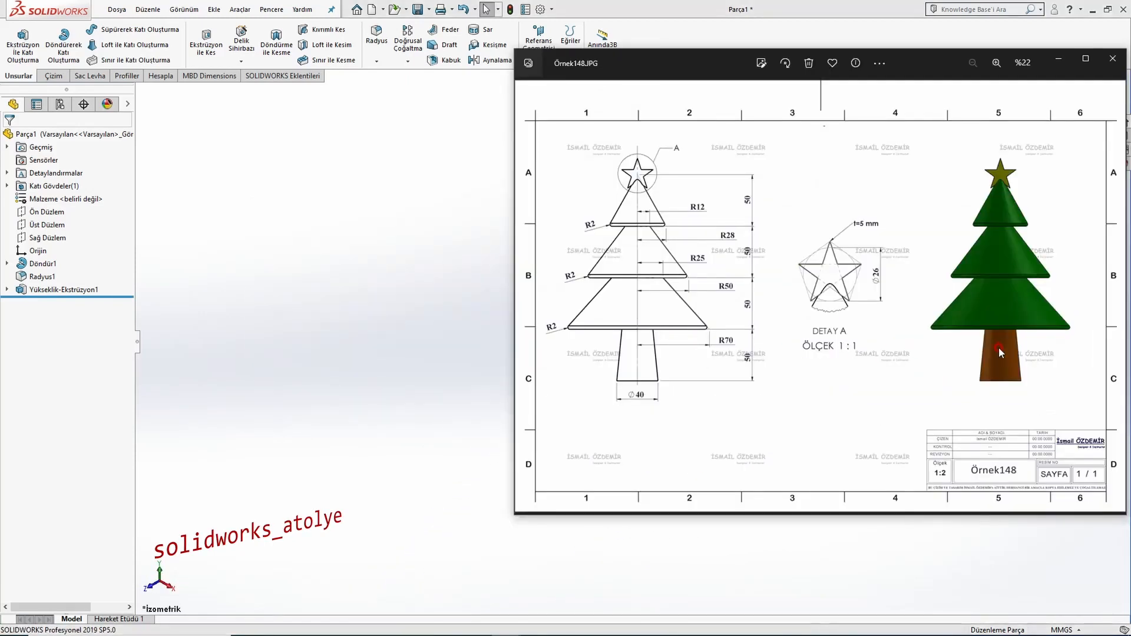
{"action": "left_click", "coordinate": [394, 307]}
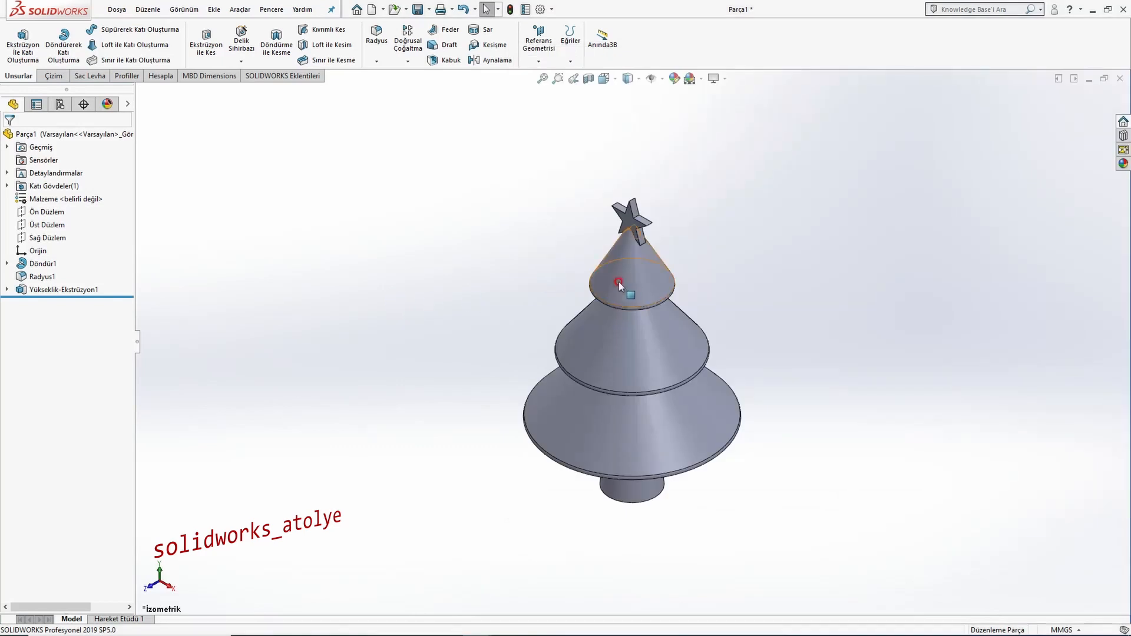
- Apply a dark green colour (RGB 0, 128, 0) to the conical, underside and fillet faces of all three tiers
{"action": "scroll", "coordinate": [619, 282], "scroll_direction": "up", "scroll_amount": 2}
{"action": "left_click", "coordinate": [631, 352]}
{"action": "left_click", "coordinate": [624, 429], "text": "ctrl"}
{"action": "middle_click_drag", "start_coordinate": [624, 429], "coordinate": [622, 284]}
{"action": "scroll", "coordinate": [650, 267], "scroll_direction": "down", "scroll_amount": 4}
{"action": "left_click", "coordinate": [657, 266], "text": "ctrl"}
{"action": "left_click", "coordinate": [674, 245], "text": "ctrl"}
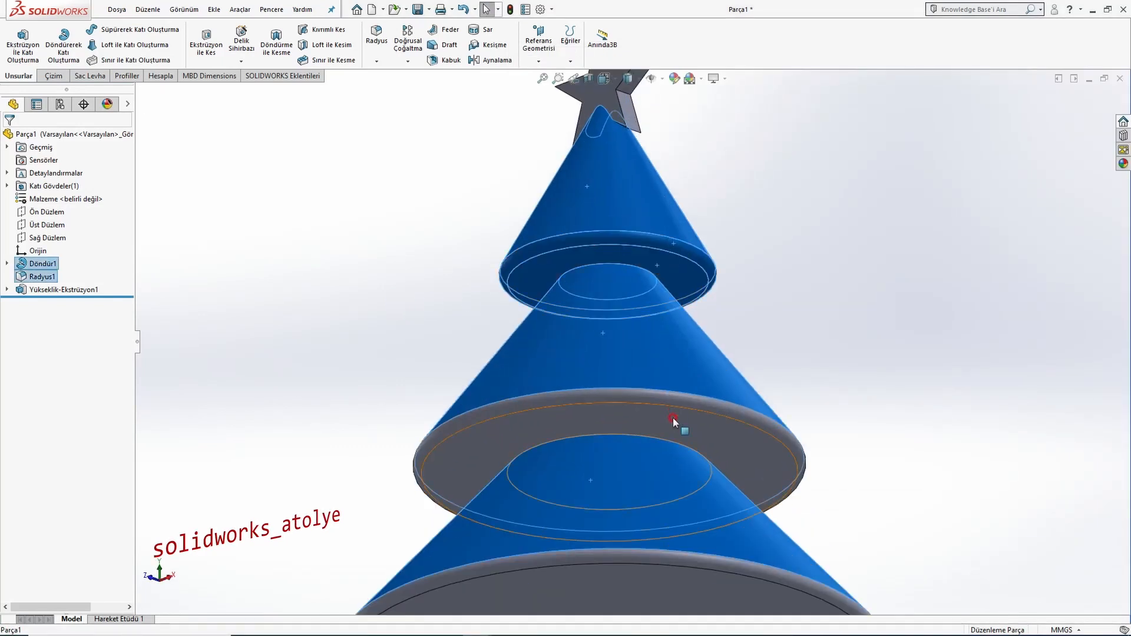
{"action": "left_click", "coordinate": [674, 421], "text": "ctrl"}
{"action": "left_click", "coordinate": [681, 407], "text": "ctrl"}
{"action": "scroll", "coordinate": [679, 413], "scroll_direction": "up", "scroll_amount": 3}
{"action": "scroll", "coordinate": [675, 530], "scroll_direction": "down", "scroll_amount": 2}
{"action": "left_click", "coordinate": [668, 488], "text": "ctrl"}
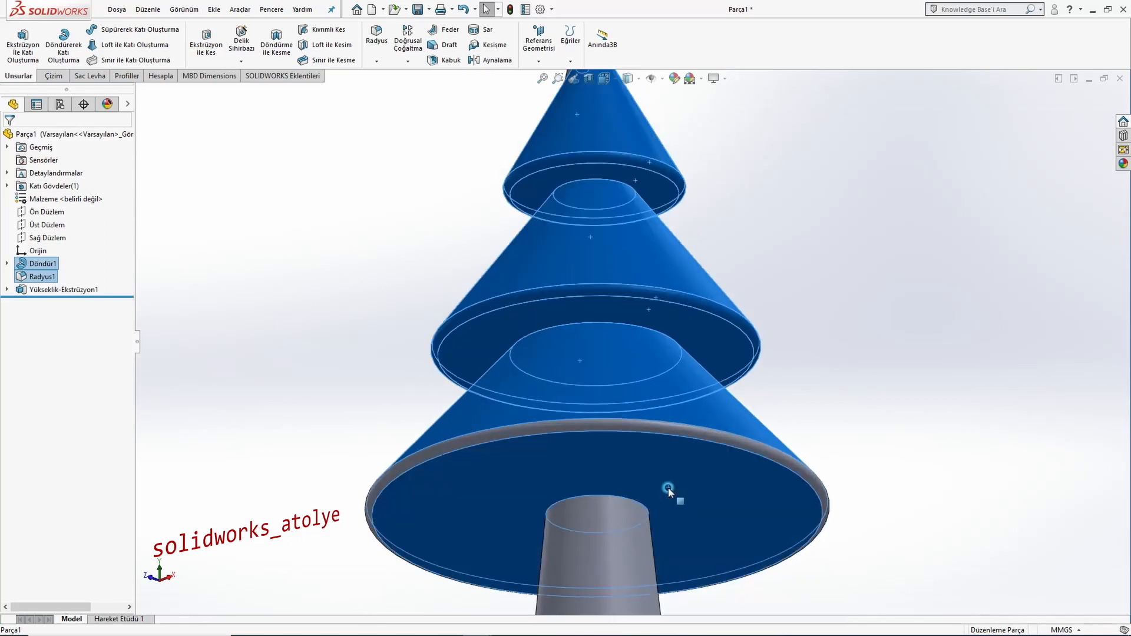
{"action": "left_click", "coordinate": [682, 432], "text": "ctrl"}
{"action": "right_click", "coordinate": [678, 407]}
{"action": "left_click", "coordinate": [733, 364]}
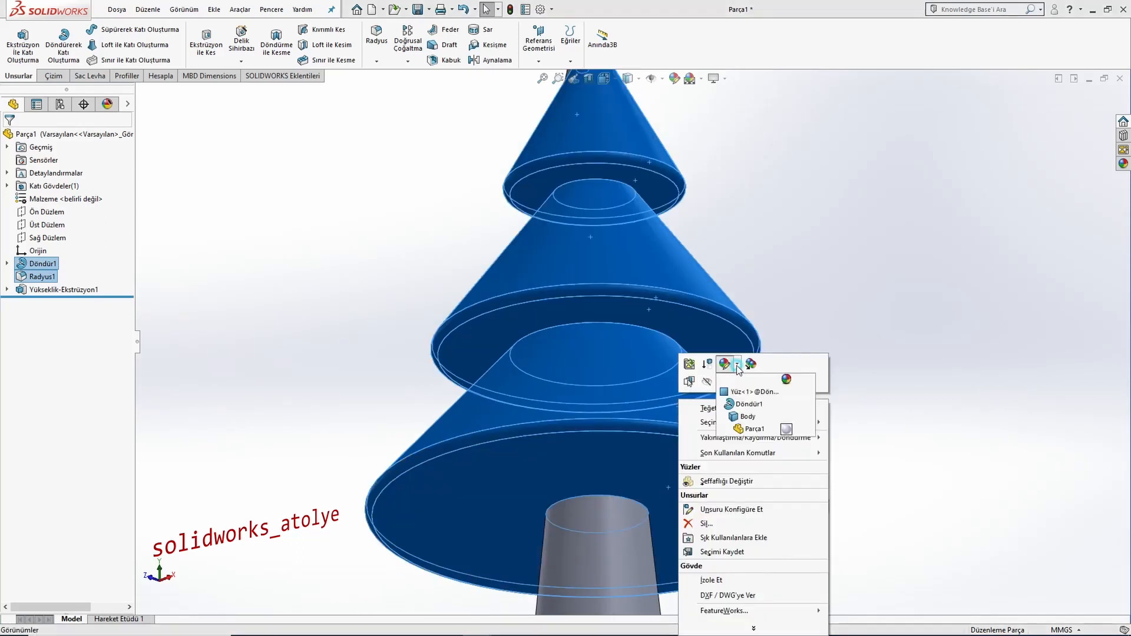
{"action": "left_click", "coordinate": [743, 390]}
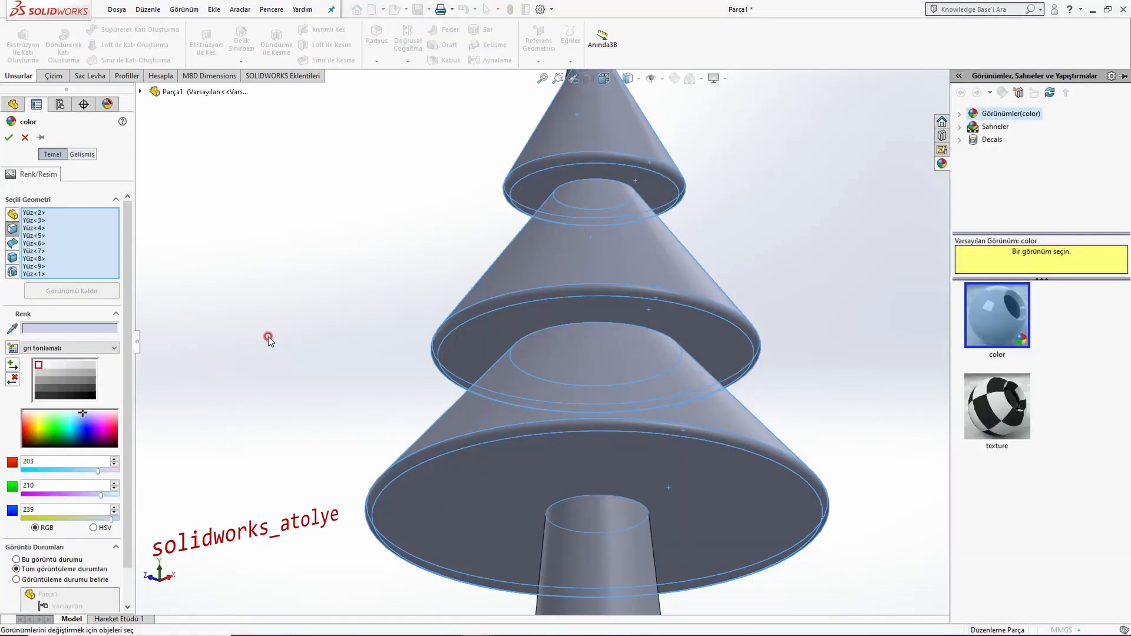
{"action": "left_click", "coordinate": [115, 347]}
{"action": "left_click", "coordinate": [71, 374]}
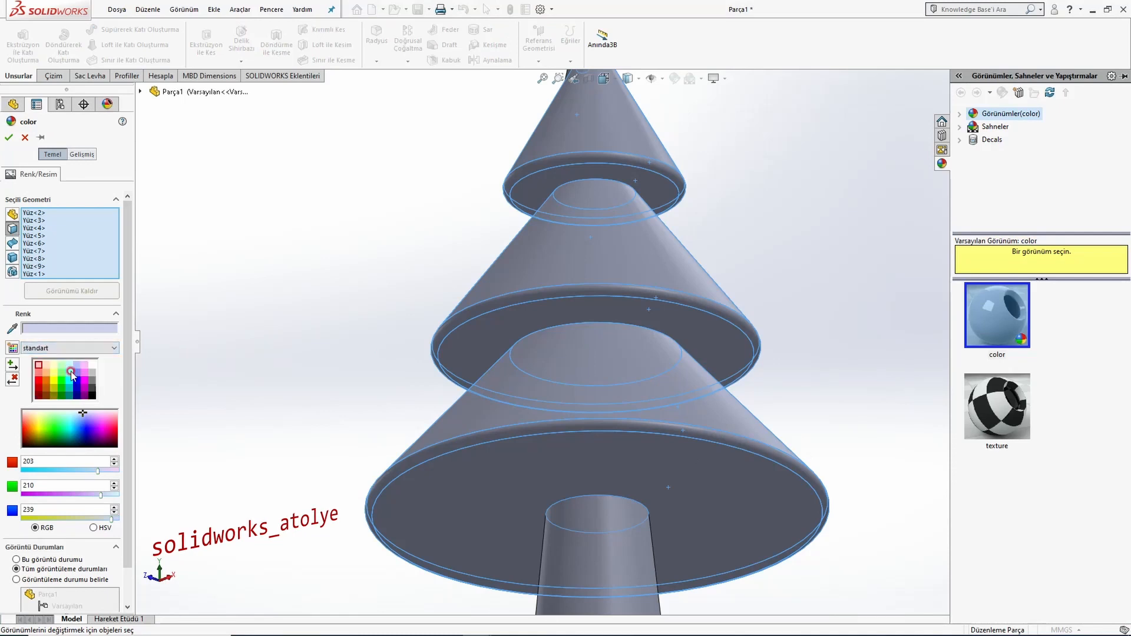
{"action": "left_click", "coordinate": [63, 386]}
{"action": "left_click", "coordinate": [61, 393]}
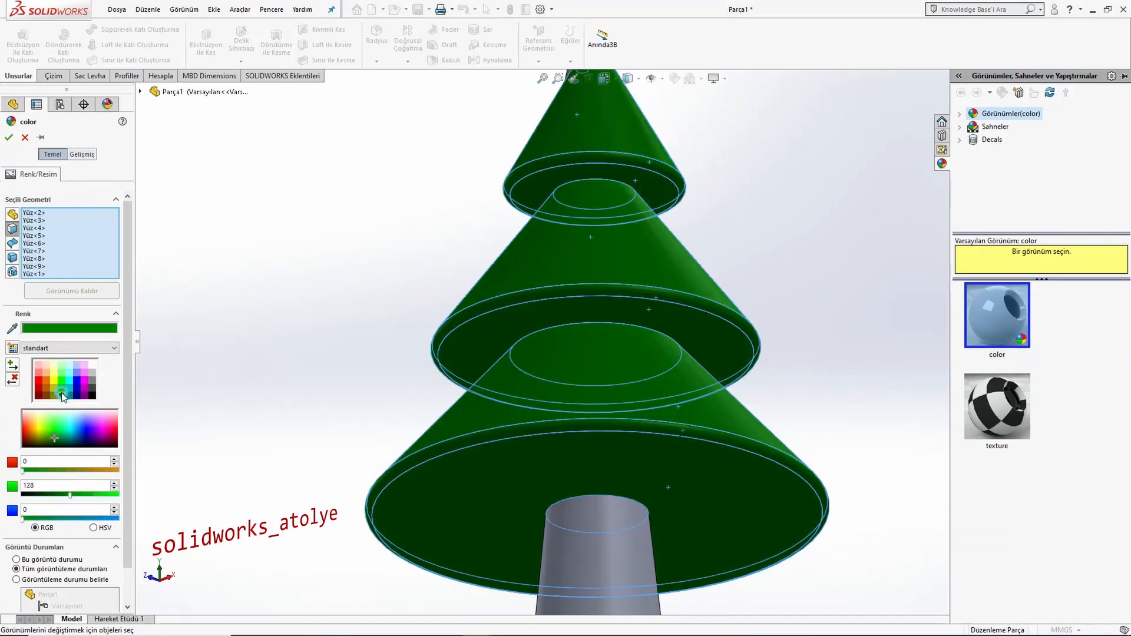
{"action": "left_click", "coordinate": [9, 139]}
{"action": "key", "text": "f"}
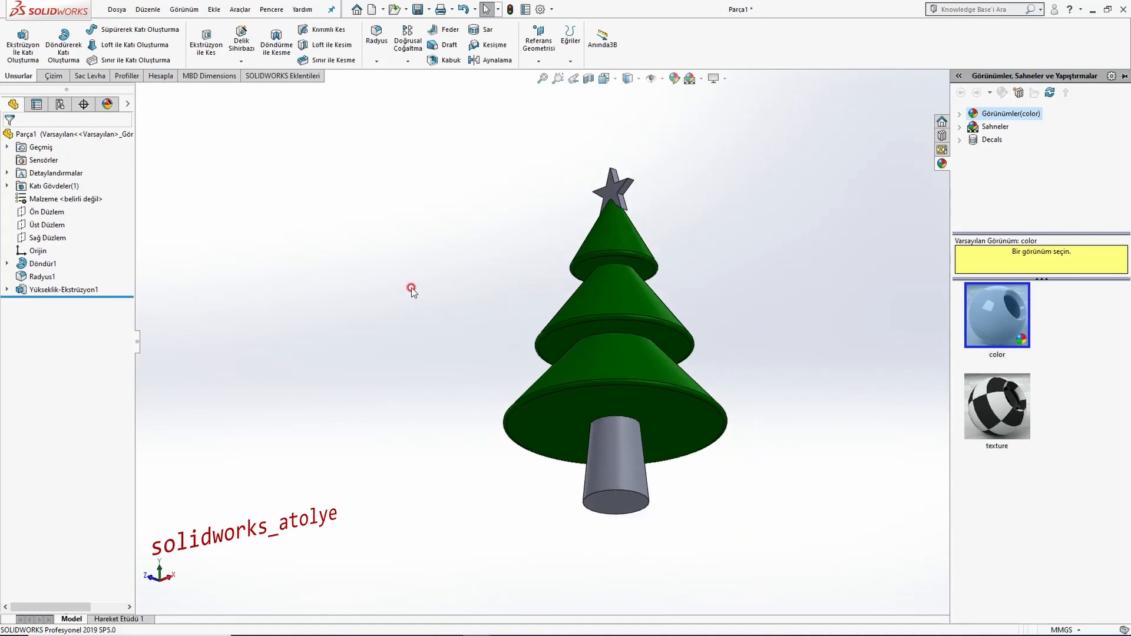
- Apply a brown colour to the side and bottom faces of the tree trunk
{"action": "left_click", "coordinate": [607, 506]}
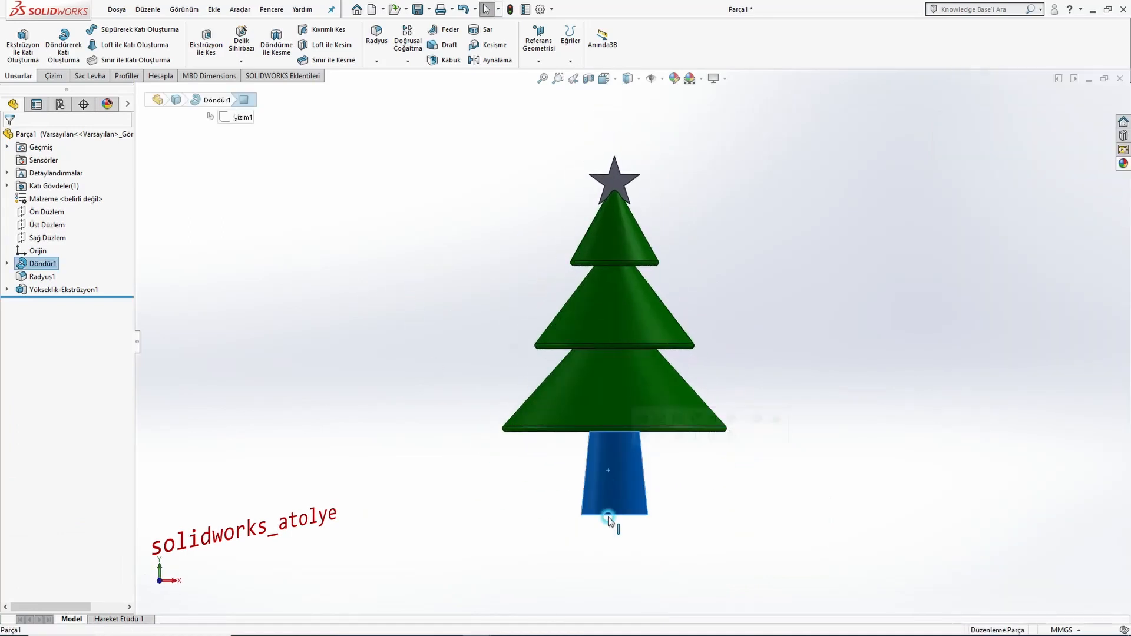
{"action": "middle_click_drag", "start_coordinate": [609, 522], "coordinate": [616, 451]}
{"action": "right_click", "coordinate": [618, 467]}
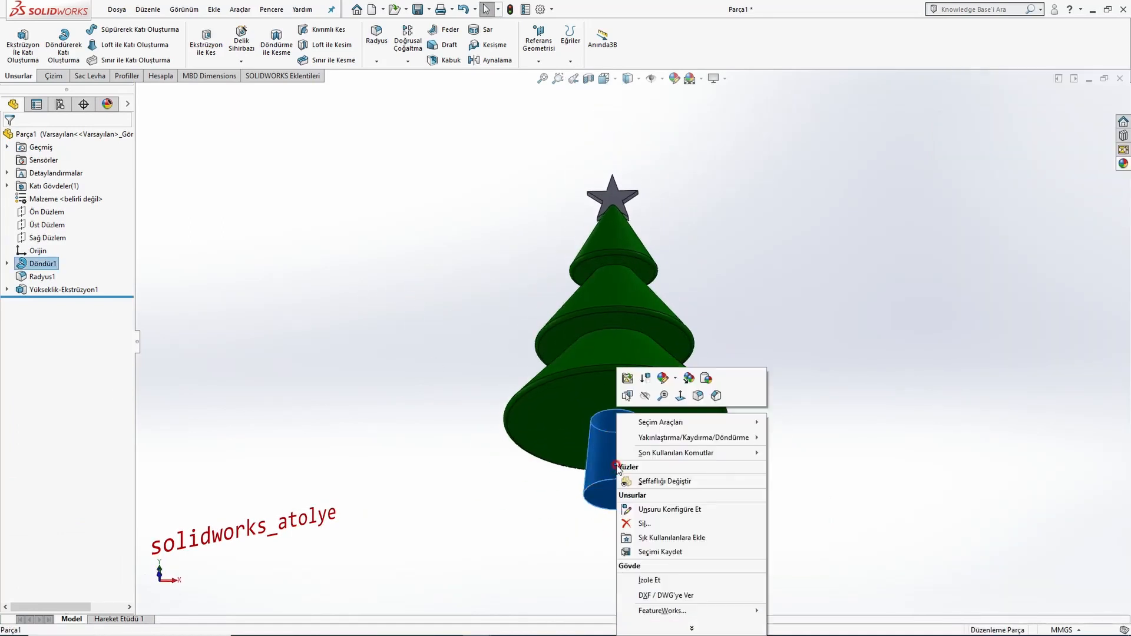
{"action": "mouse_move", "coordinate": [679, 385]}
{"action": "left_click", "coordinate": [685, 406]}
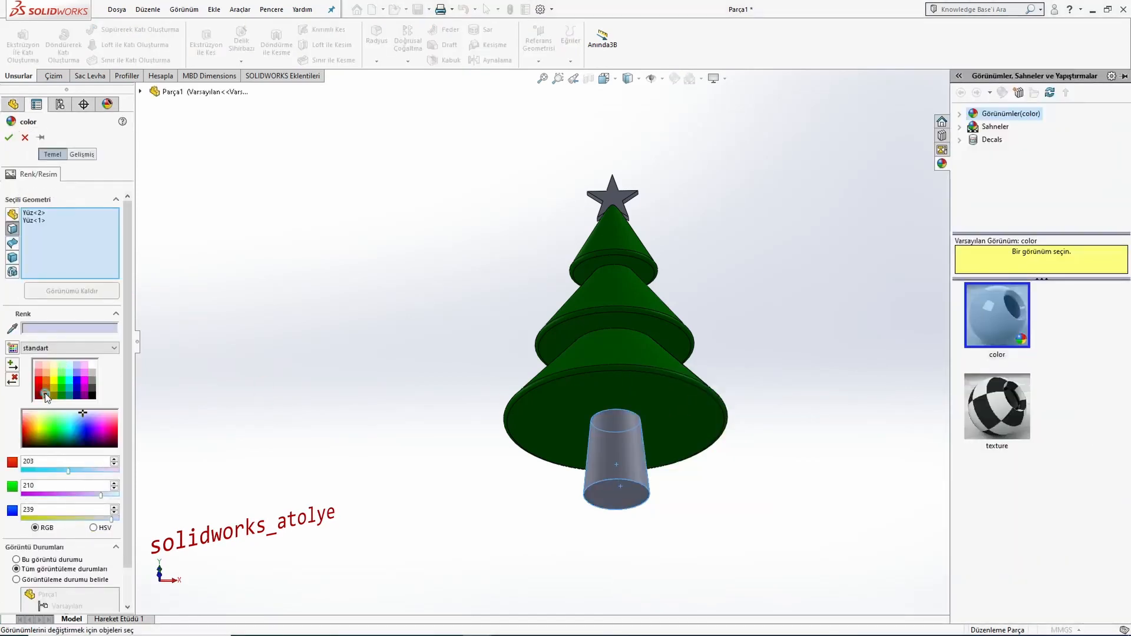
{"action": "left_click", "coordinate": [45, 394]}
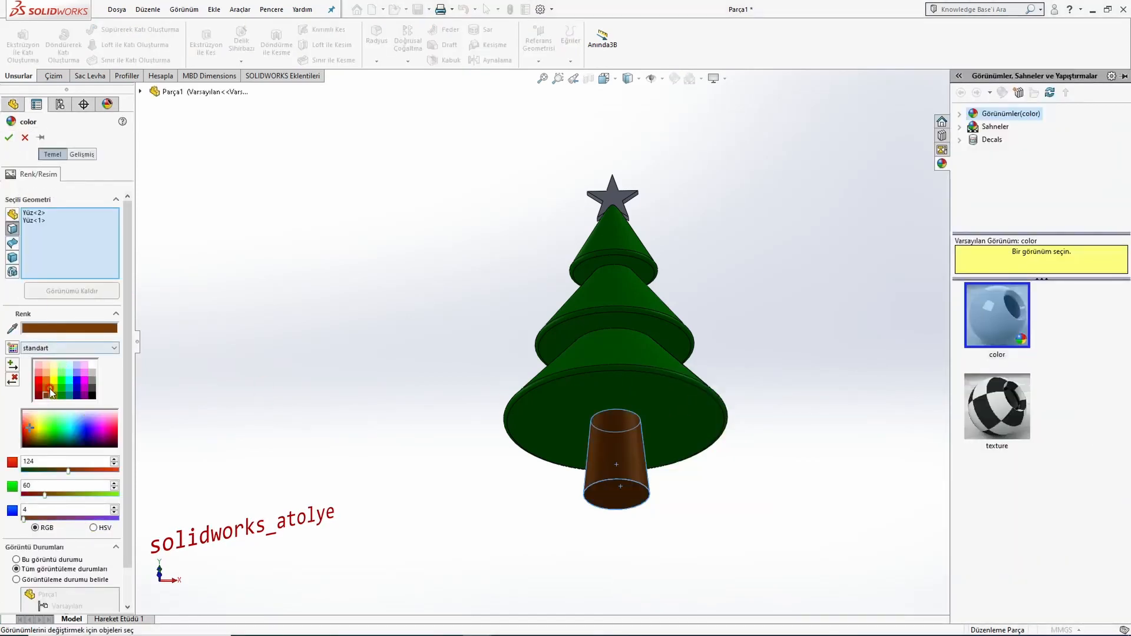
{"action": "left_click", "coordinate": [48, 389]}
{"action": "left_click", "coordinate": [7, 137]}
{"action": "key", "text": "ctrl+1"}
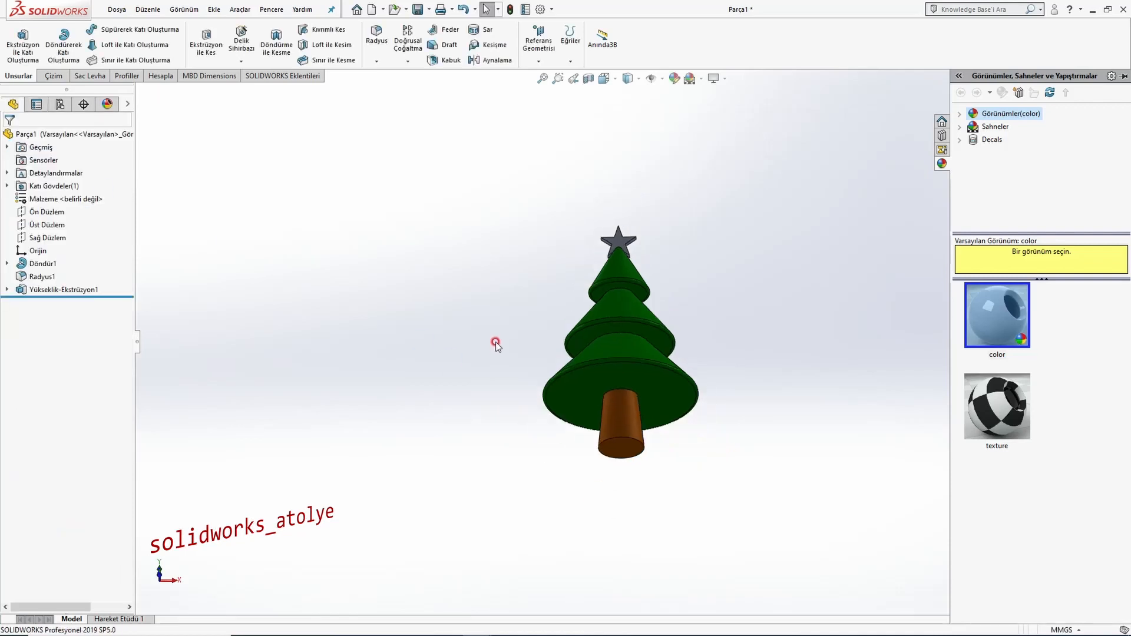
{"action": "key", "text": "f"}
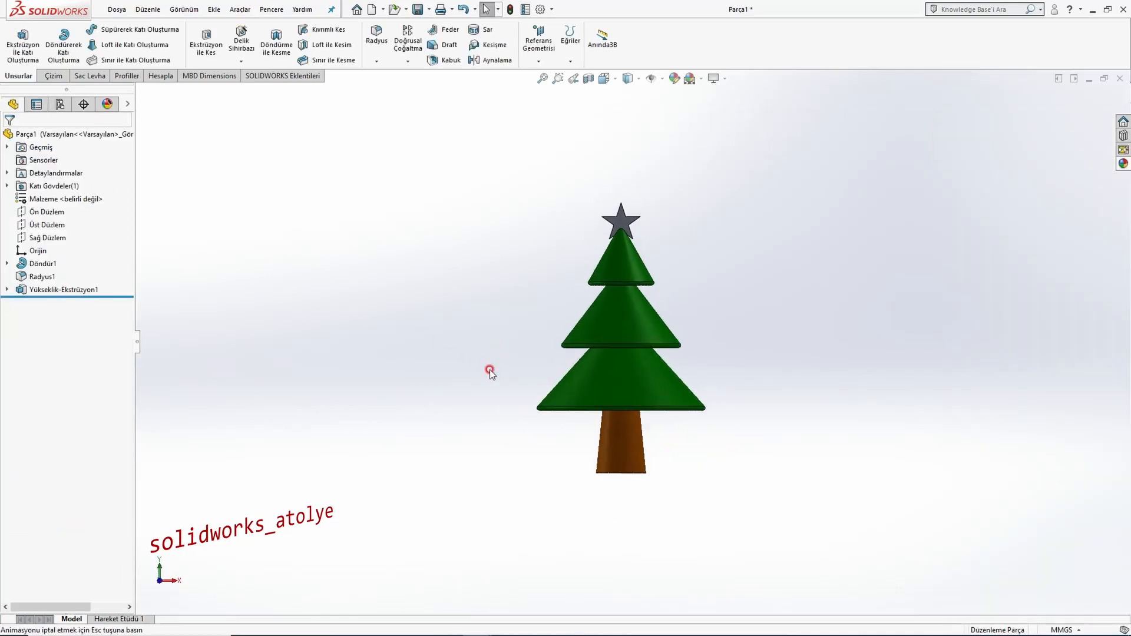
- Select the front, back and all side faces of the star and apply a yellow colour to them
{"action": "scroll", "coordinate": [652, 179], "scroll_direction": "down", "scroll_amount": 5}
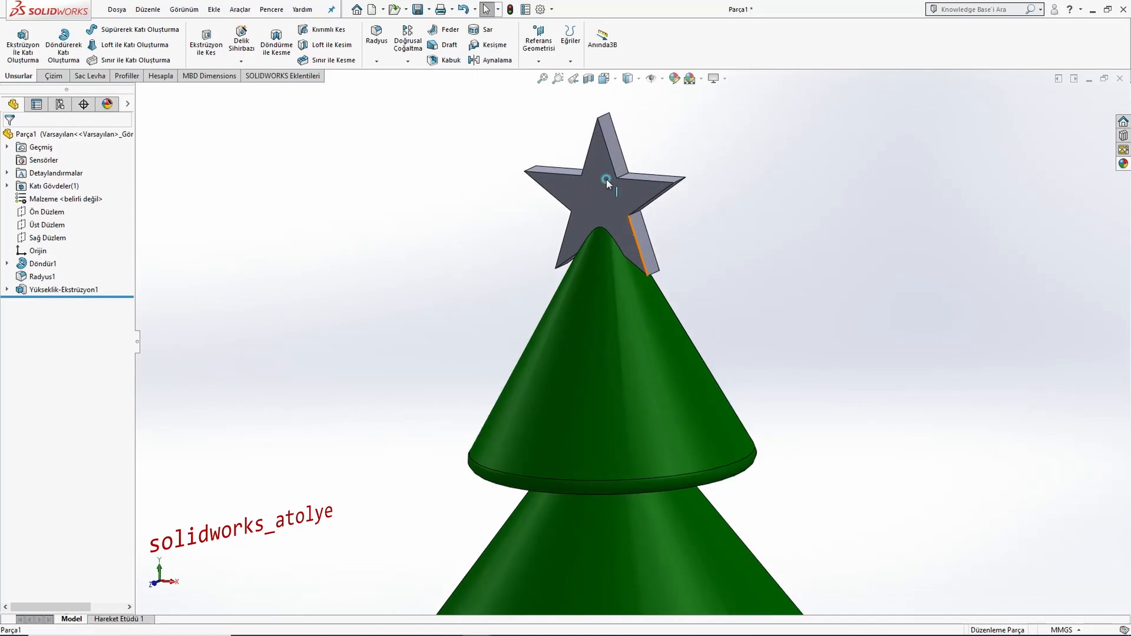
{"action": "left_click", "coordinate": [606, 180]}
{"action": "middle_click_drag", "start_coordinate": [607, 179], "coordinate": [610, 211]}
{"action": "scroll", "coordinate": [618, 177], "scroll_direction": "down", "scroll_amount": 3}
{"action": "left_click", "coordinate": [618, 196], "text": "ctrl"}
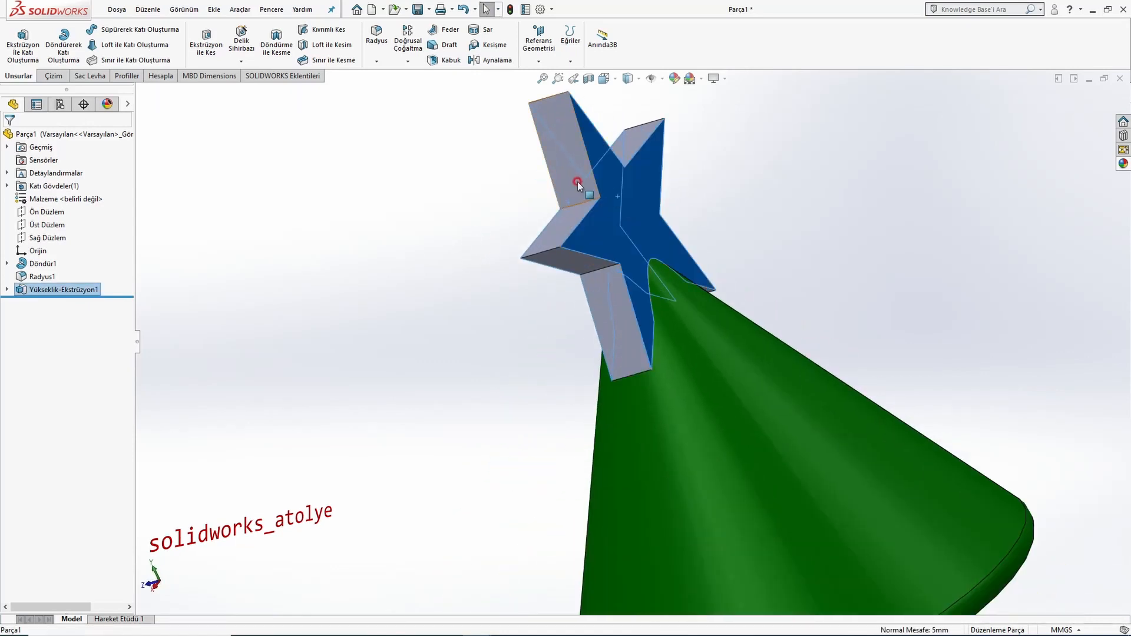
{"action": "left_click", "coordinate": [578, 181], "text": "ctrl"}
{"action": "left_click", "coordinate": [564, 221], "text": "ctrl"}
{"action": "left_click", "coordinate": [607, 299], "text": "ctrl"}
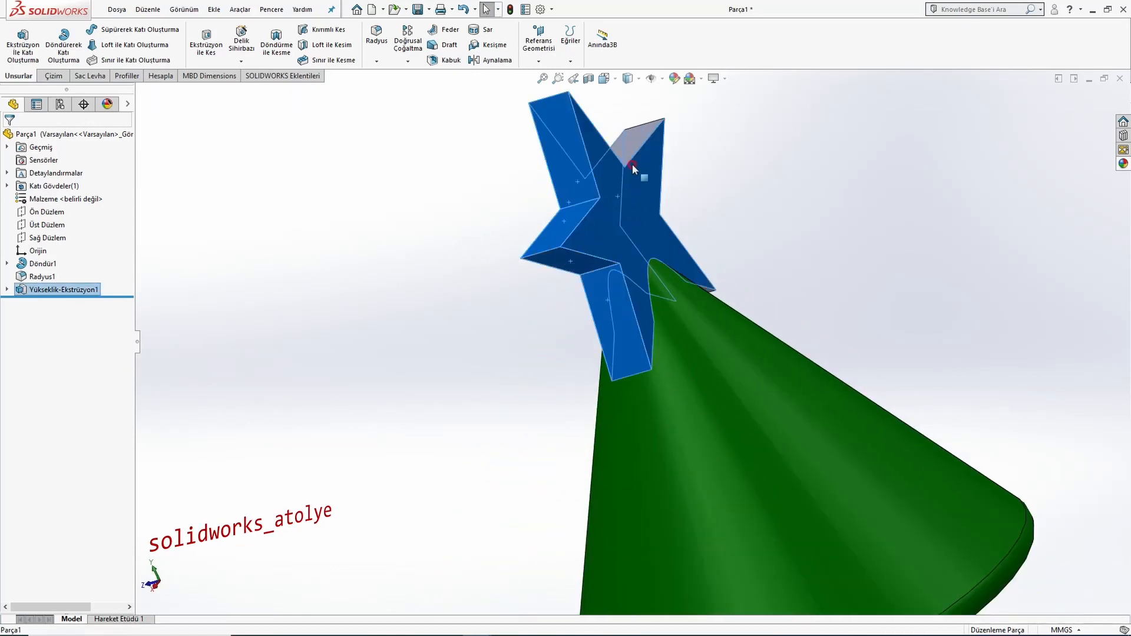
{"action": "middle_click_drag", "start_coordinate": [632, 163], "coordinate": [564, 147]}
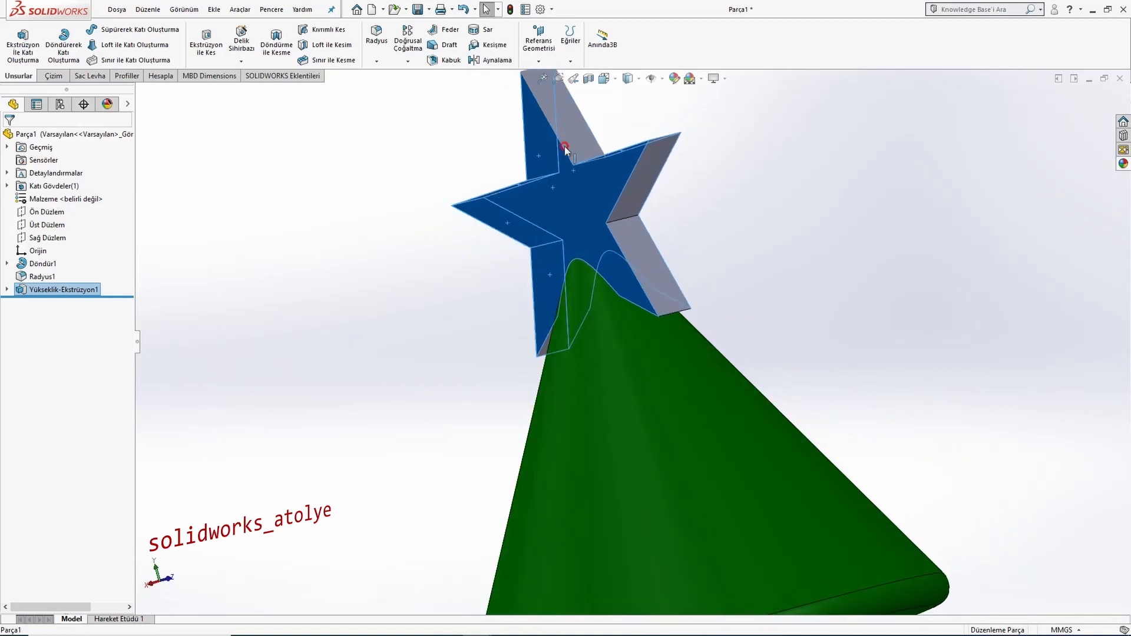
{"action": "left_click", "coordinate": [641, 174], "text": "ctrl"}
{"action": "left_click", "coordinate": [642, 252], "text": "ctrl"}
{"action": "middle_click_drag", "start_coordinate": [642, 253], "coordinate": [660, 296]}
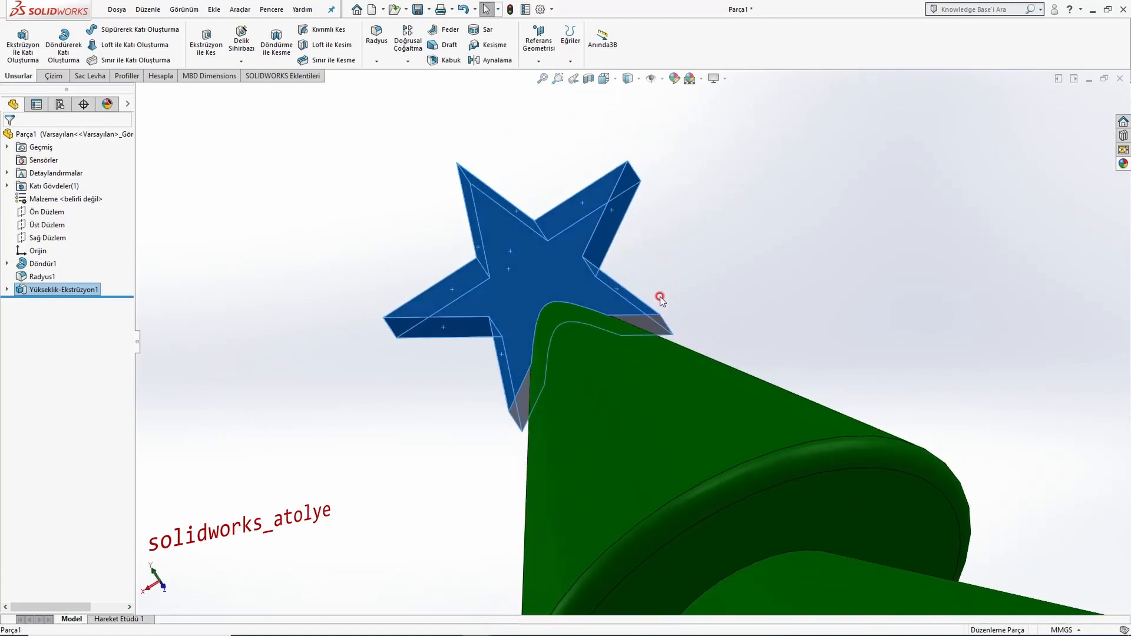
{"action": "left_click", "coordinate": [652, 319], "text": "ctrl"}
{"action": "left_click", "coordinate": [527, 389], "text": "ctrl"}
{"action": "scroll", "coordinate": [595, 341], "scroll_direction": "up", "scroll_amount": 3}
{"action": "middle_click_drag", "start_coordinate": [595, 340], "coordinate": [720, 225]}
{"action": "right_click", "coordinate": [503, 320]}
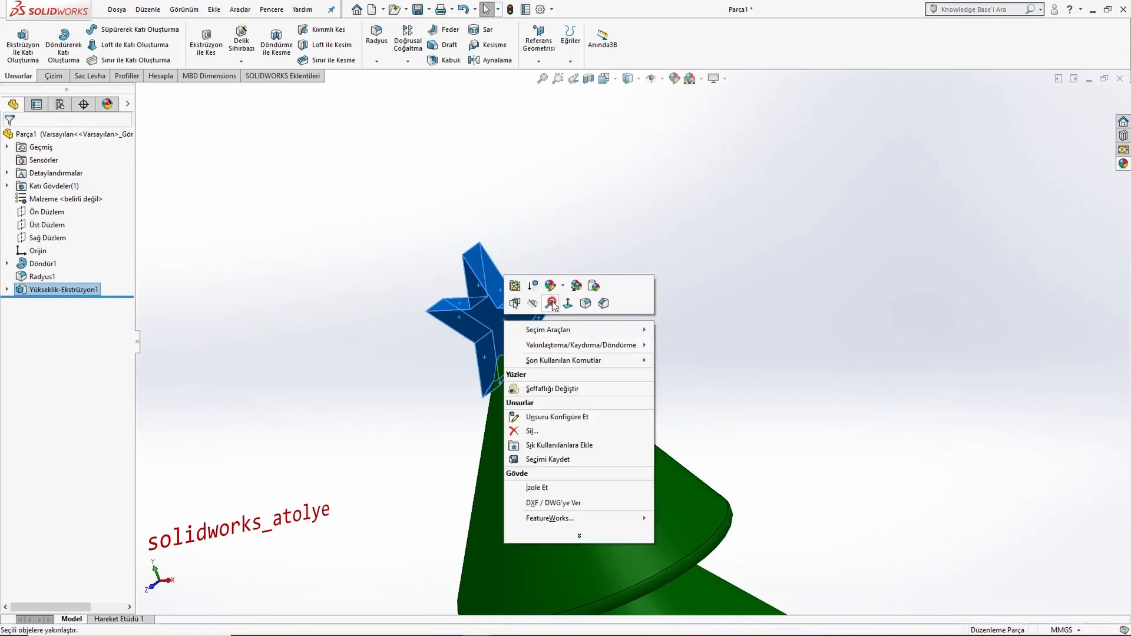
{"action": "left_click", "coordinate": [550, 285]}
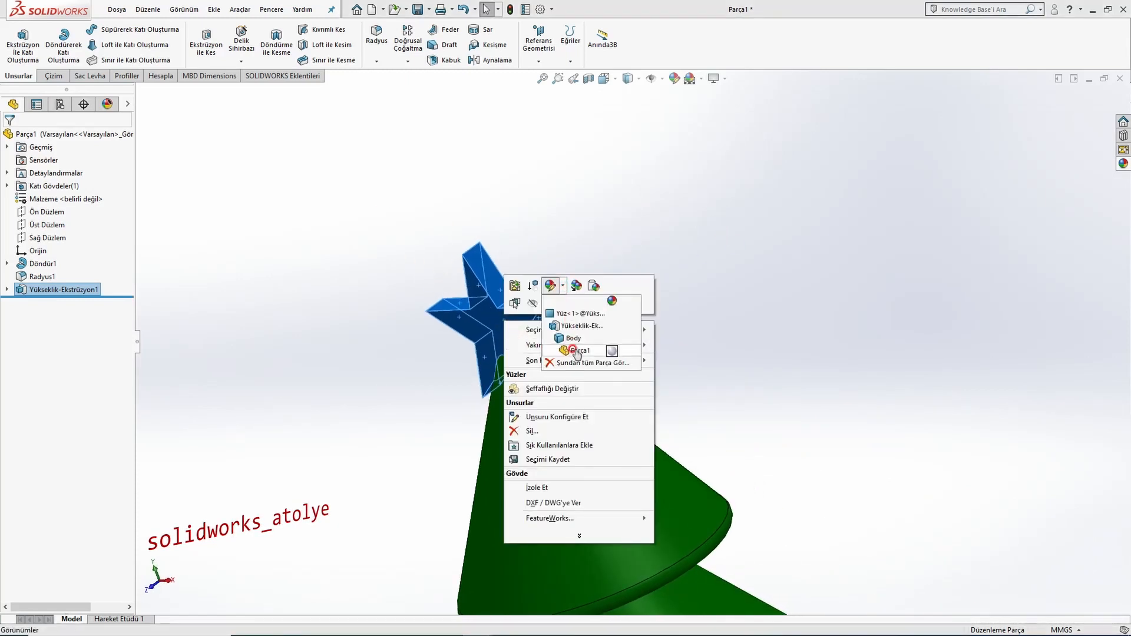
{"action": "left_click", "coordinate": [569, 314]}
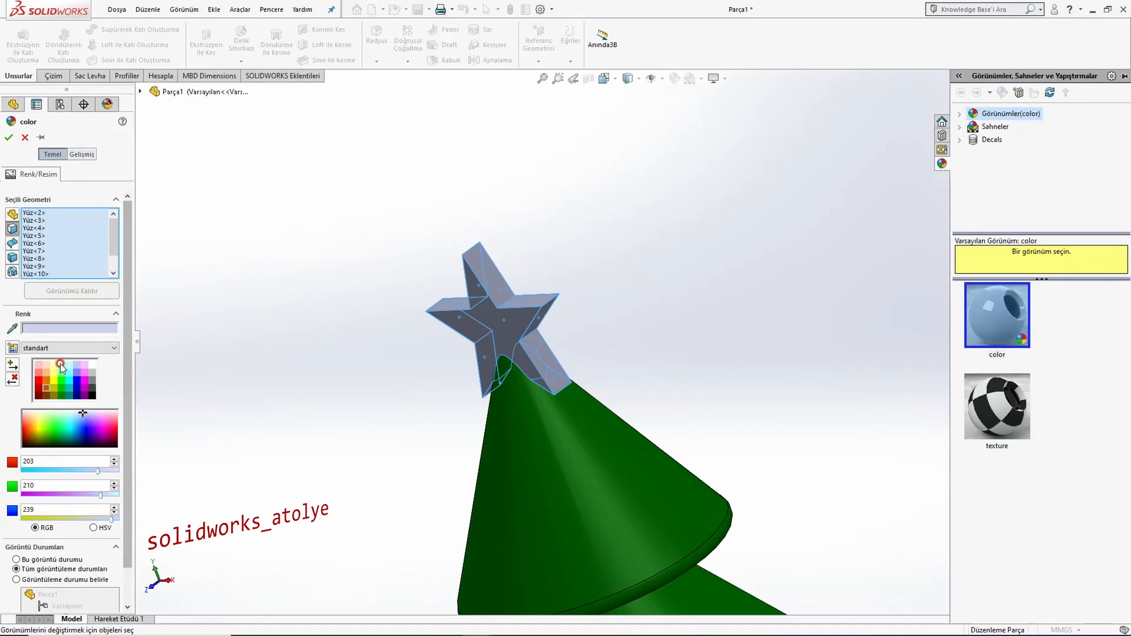
{"action": "left_click", "coordinate": [54, 381]}
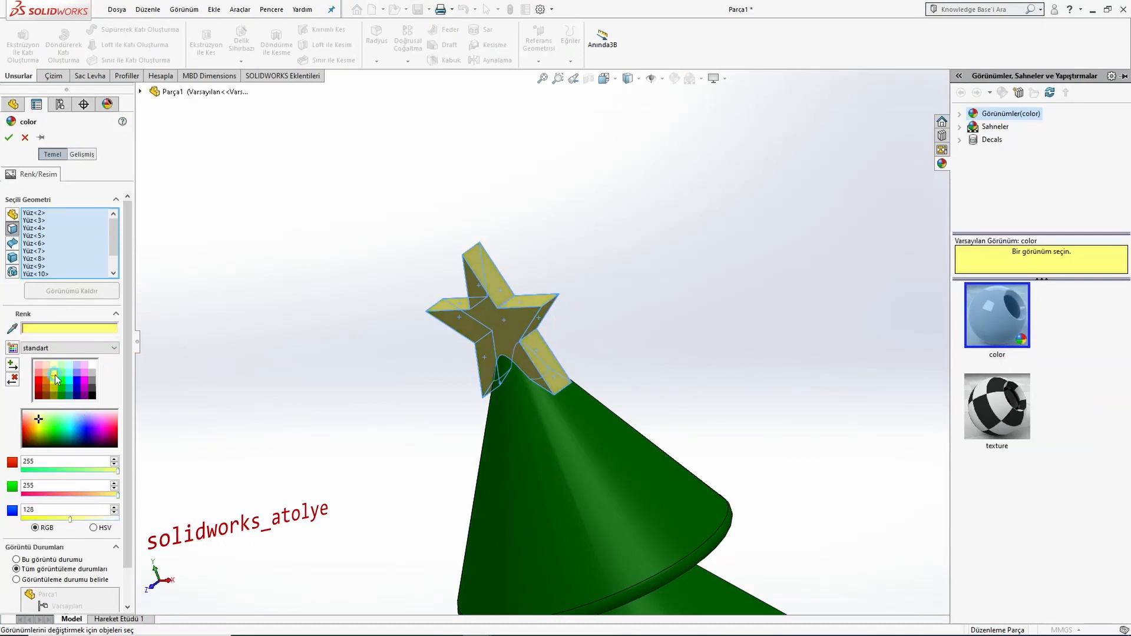
{"action": "left_click", "coordinate": [9, 138]}
{"action": "key", "text": "ctrl+1"}
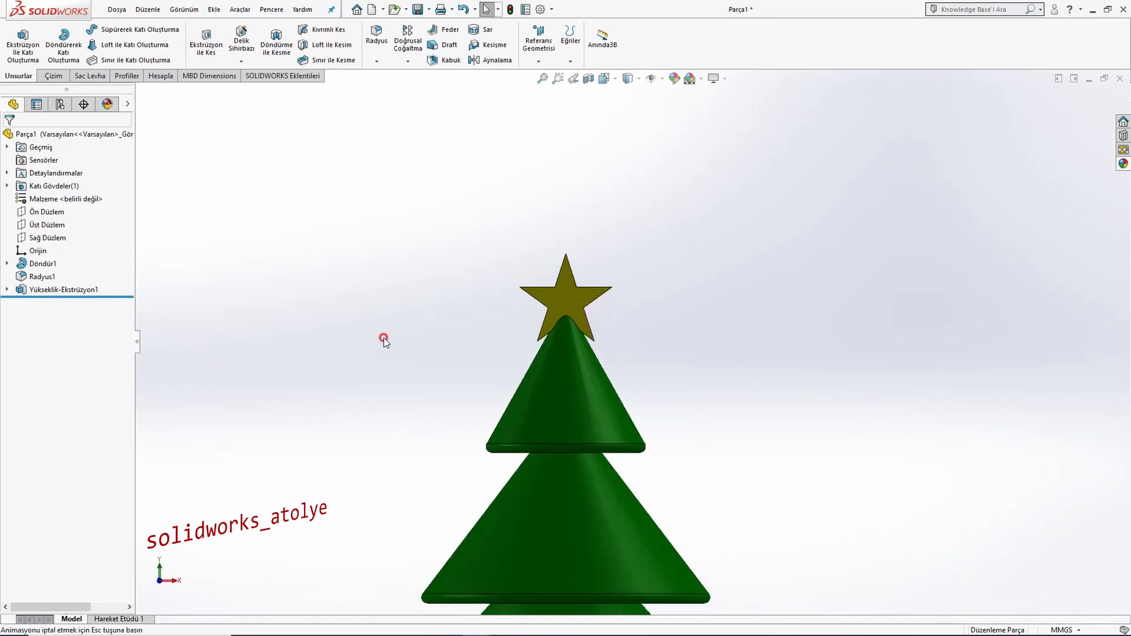